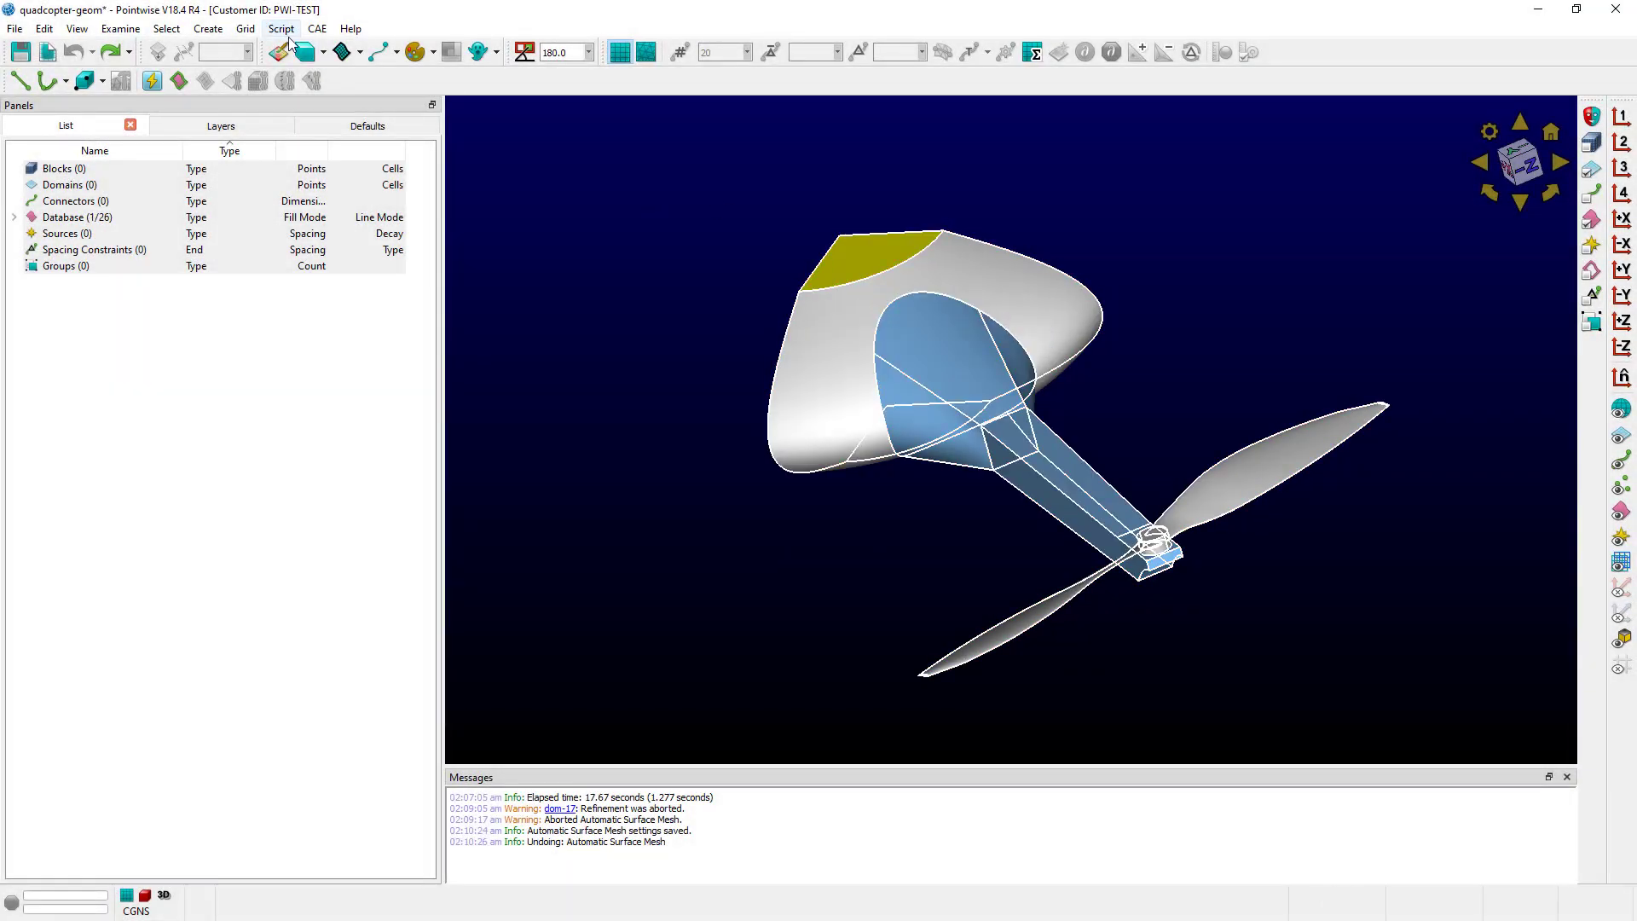
Step: Generate an automatic surface mesh on the quadcopter from the Grid menu and accept it
left_click(246, 28)
left_click(256, 47)
left_click(252, 661)
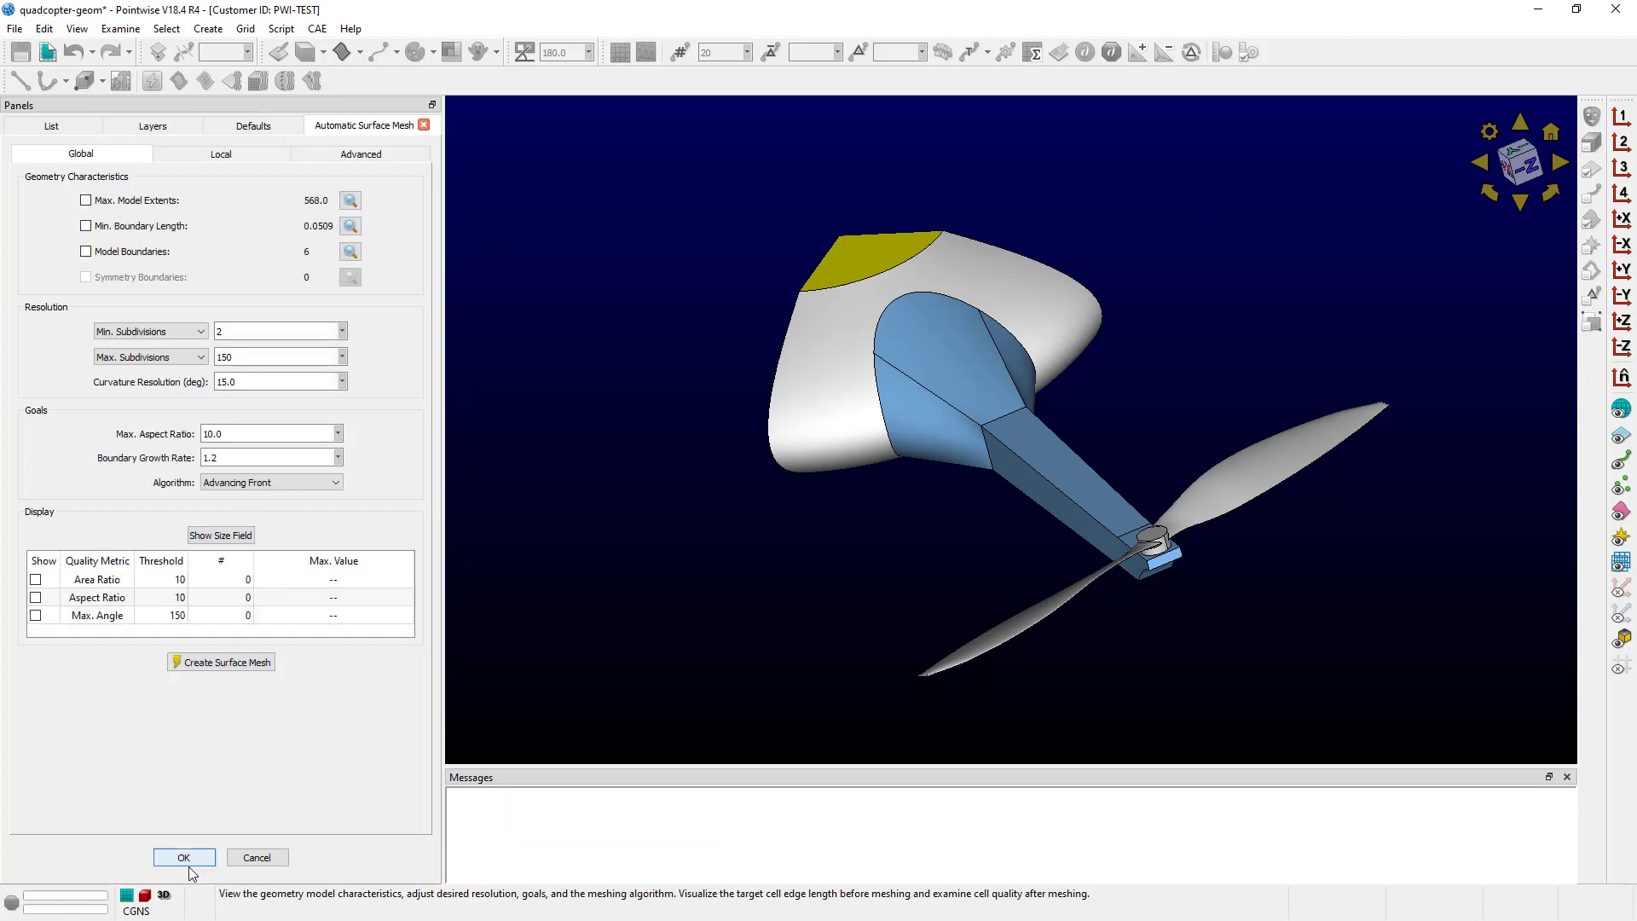
left_click(184, 857)
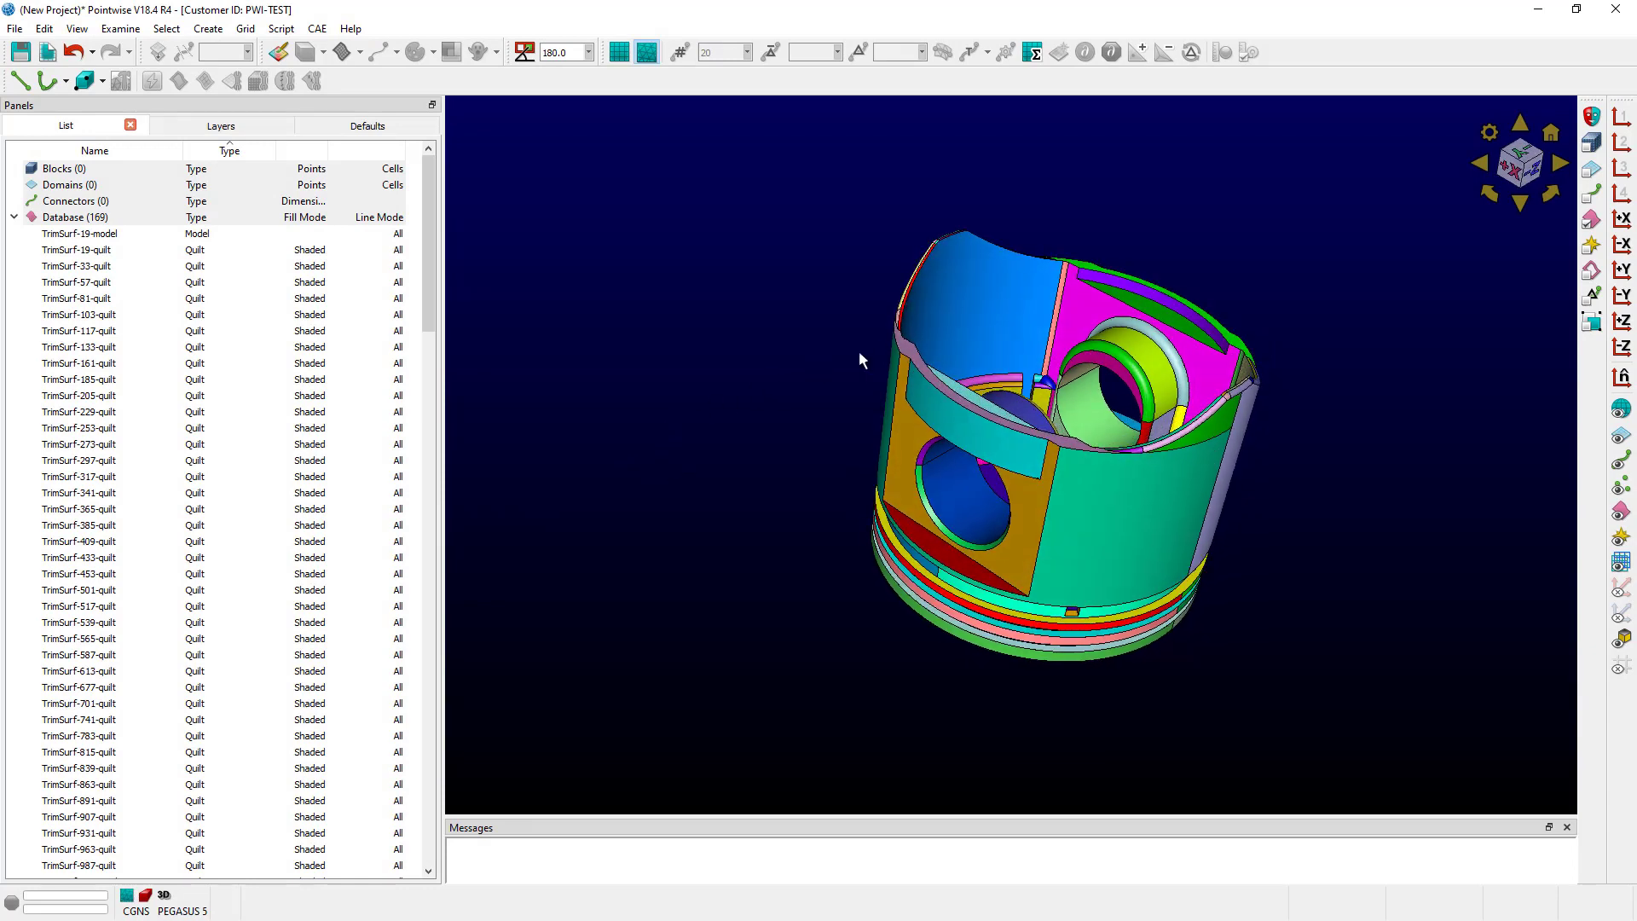
Step: Select TrimSurf-19-model on the piston so all its surfaces are outlined
left_click(915, 342)
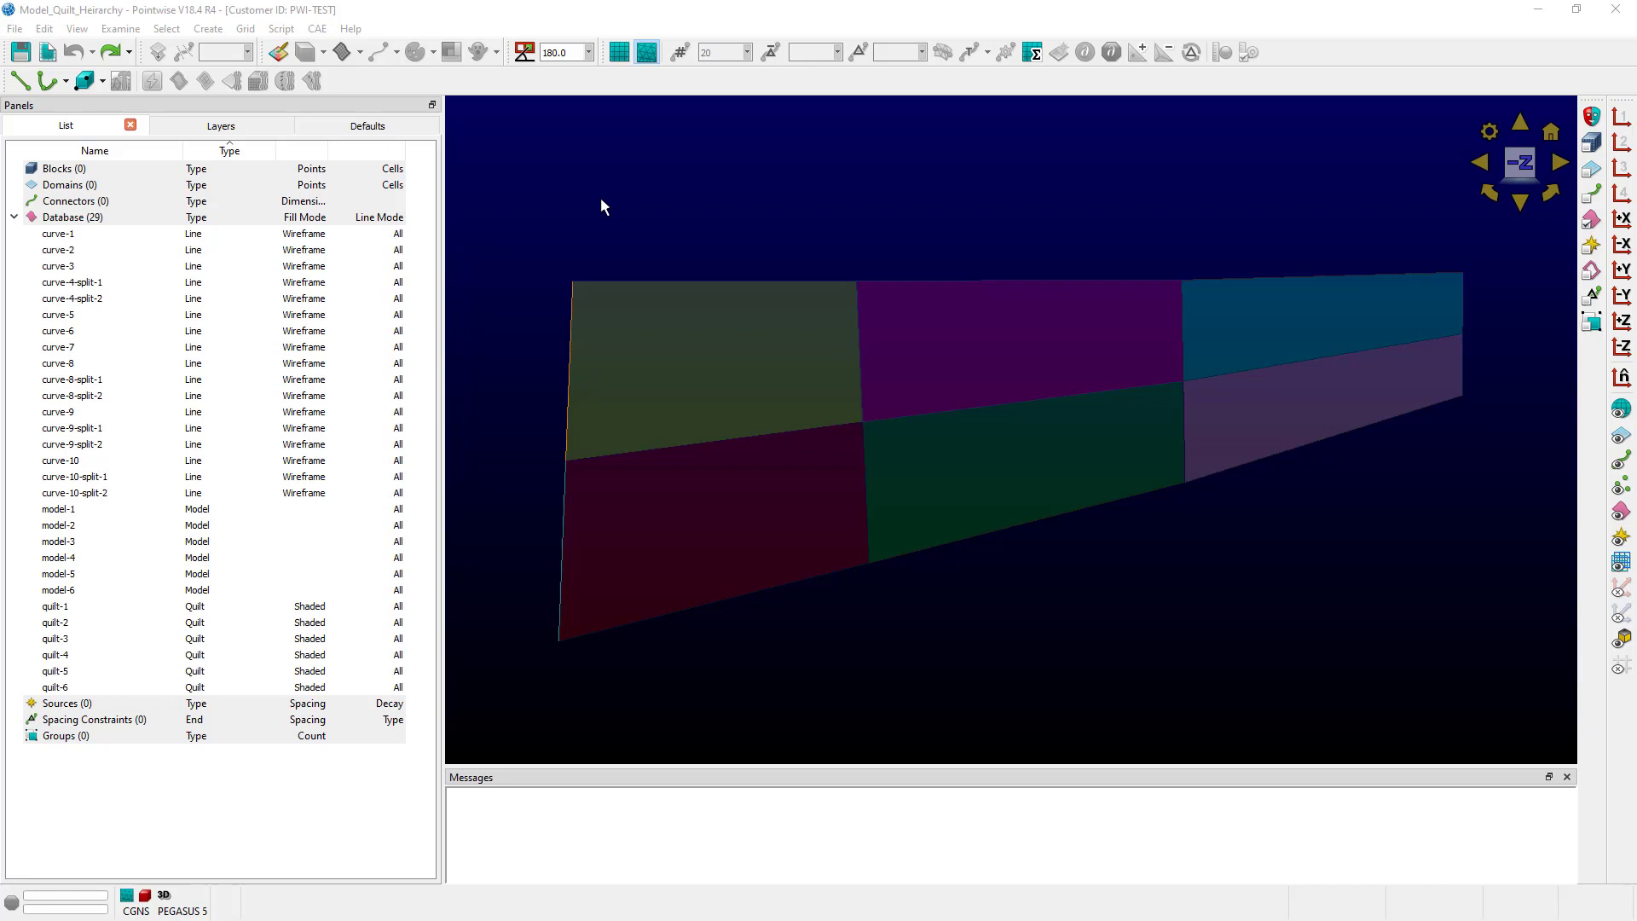
left_click(741, 340)
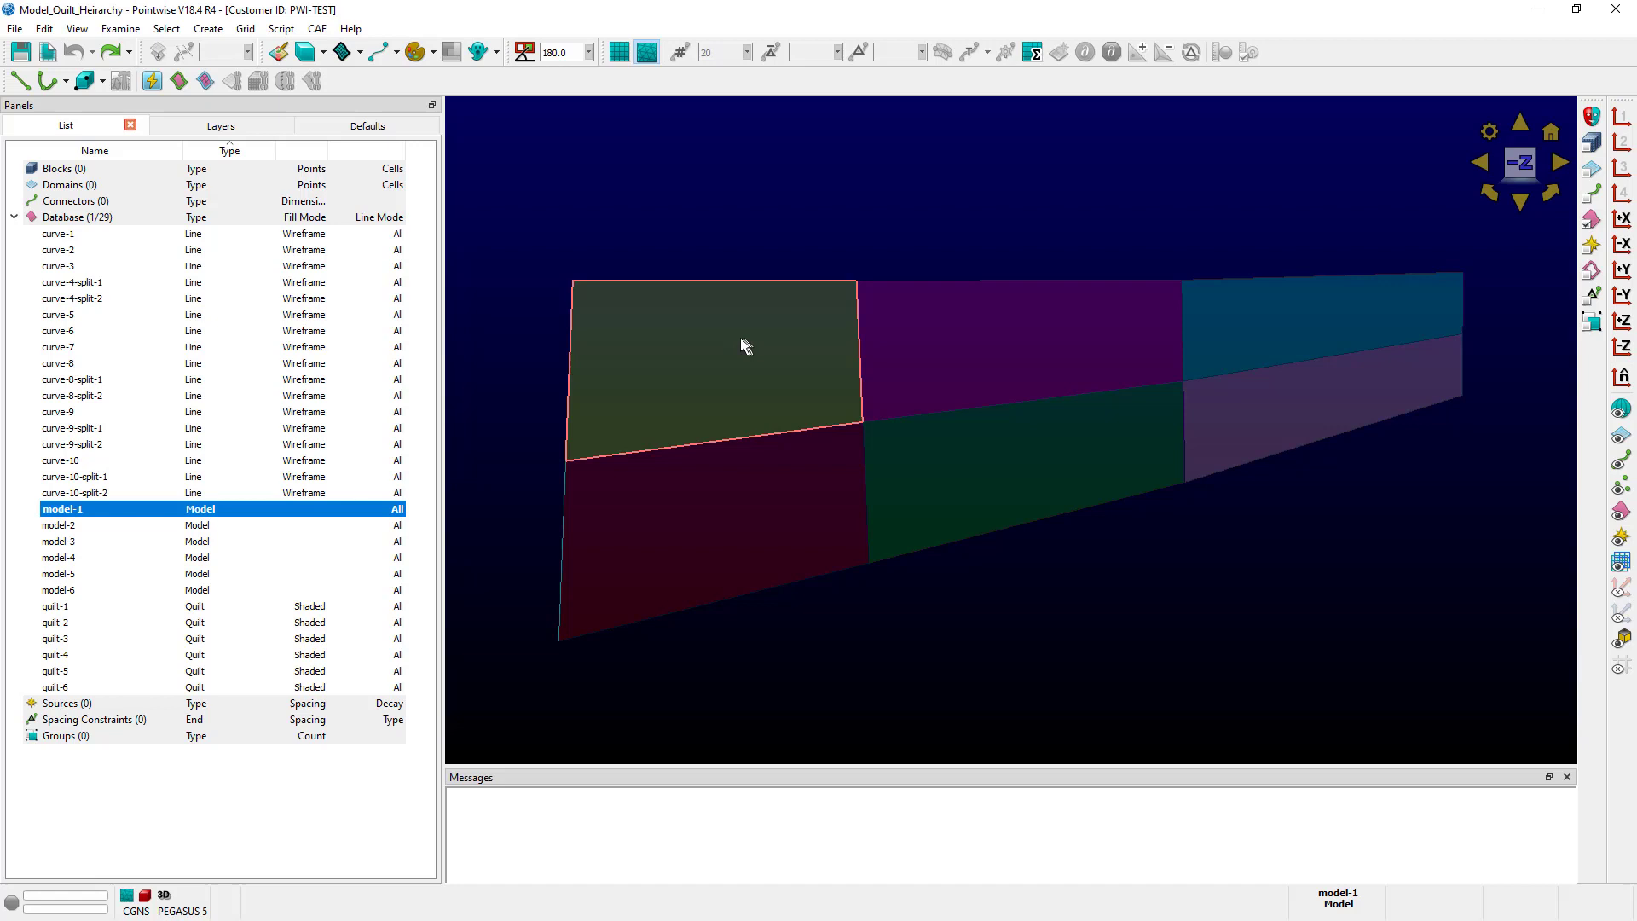
left_click(710, 509)
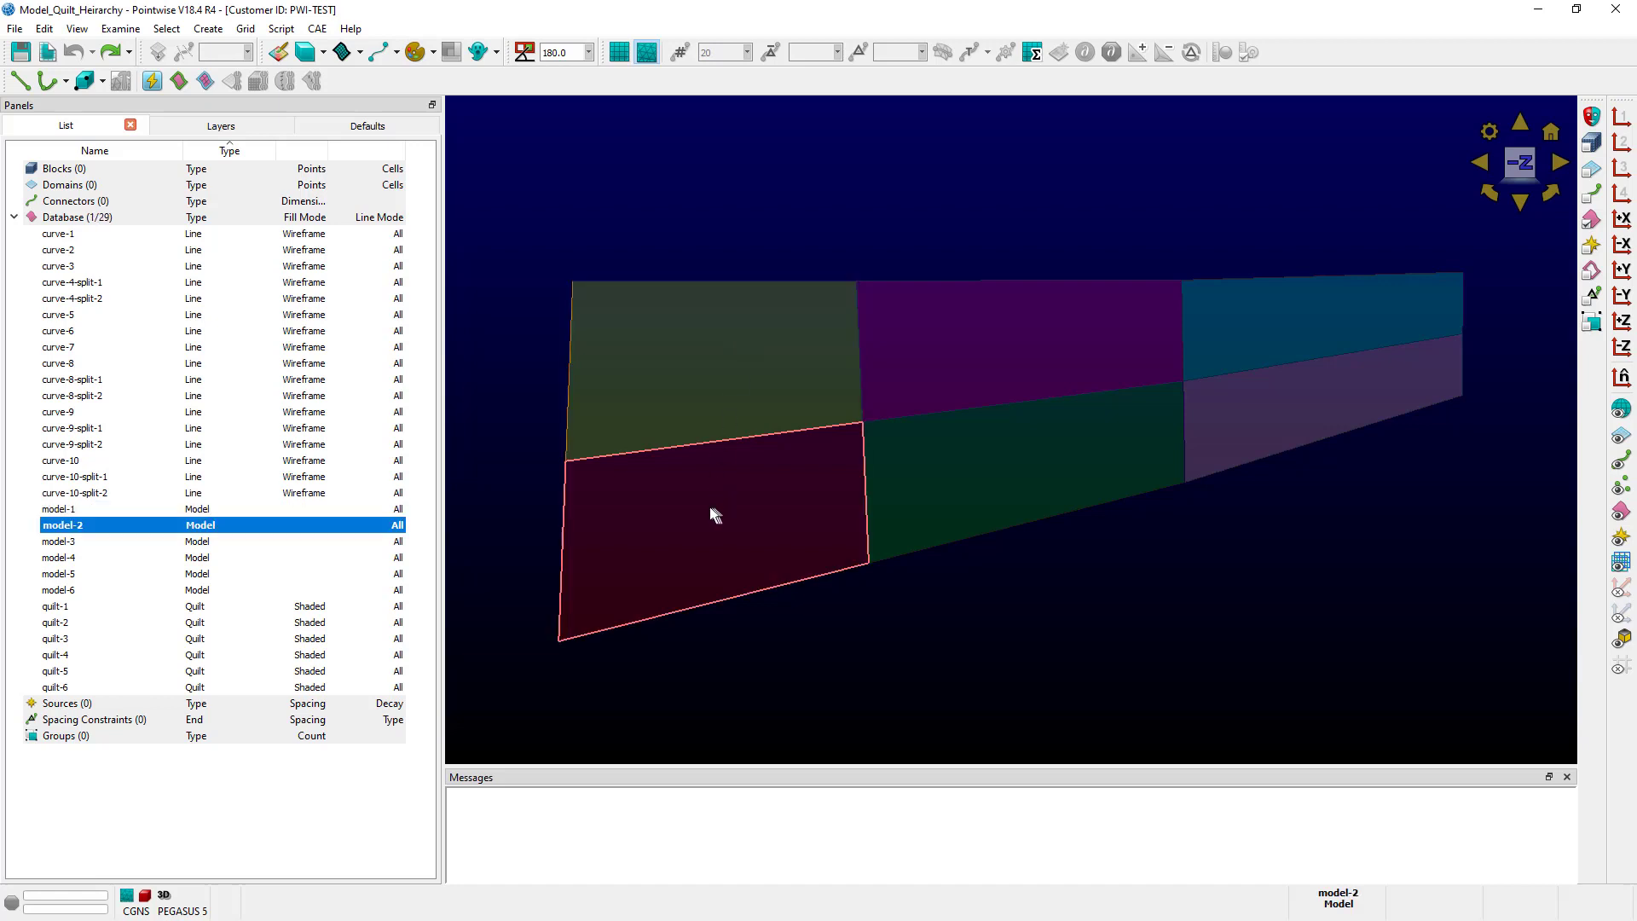
left_click(1012, 350)
left_click(1010, 460)
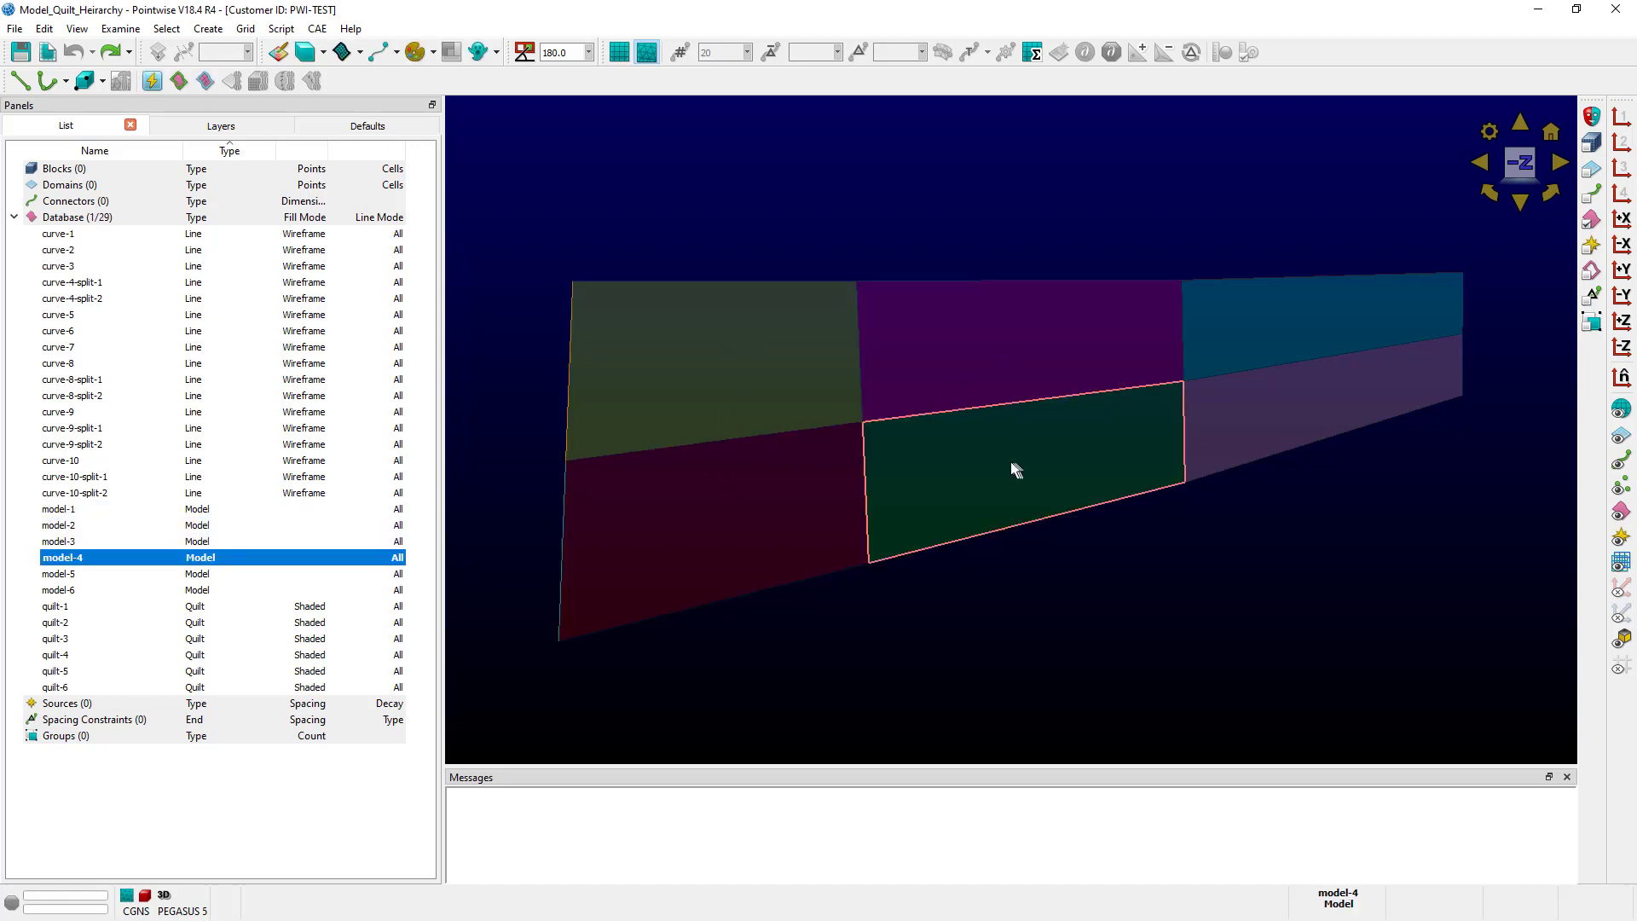
left_click(1262, 331)
left_click(1281, 410)
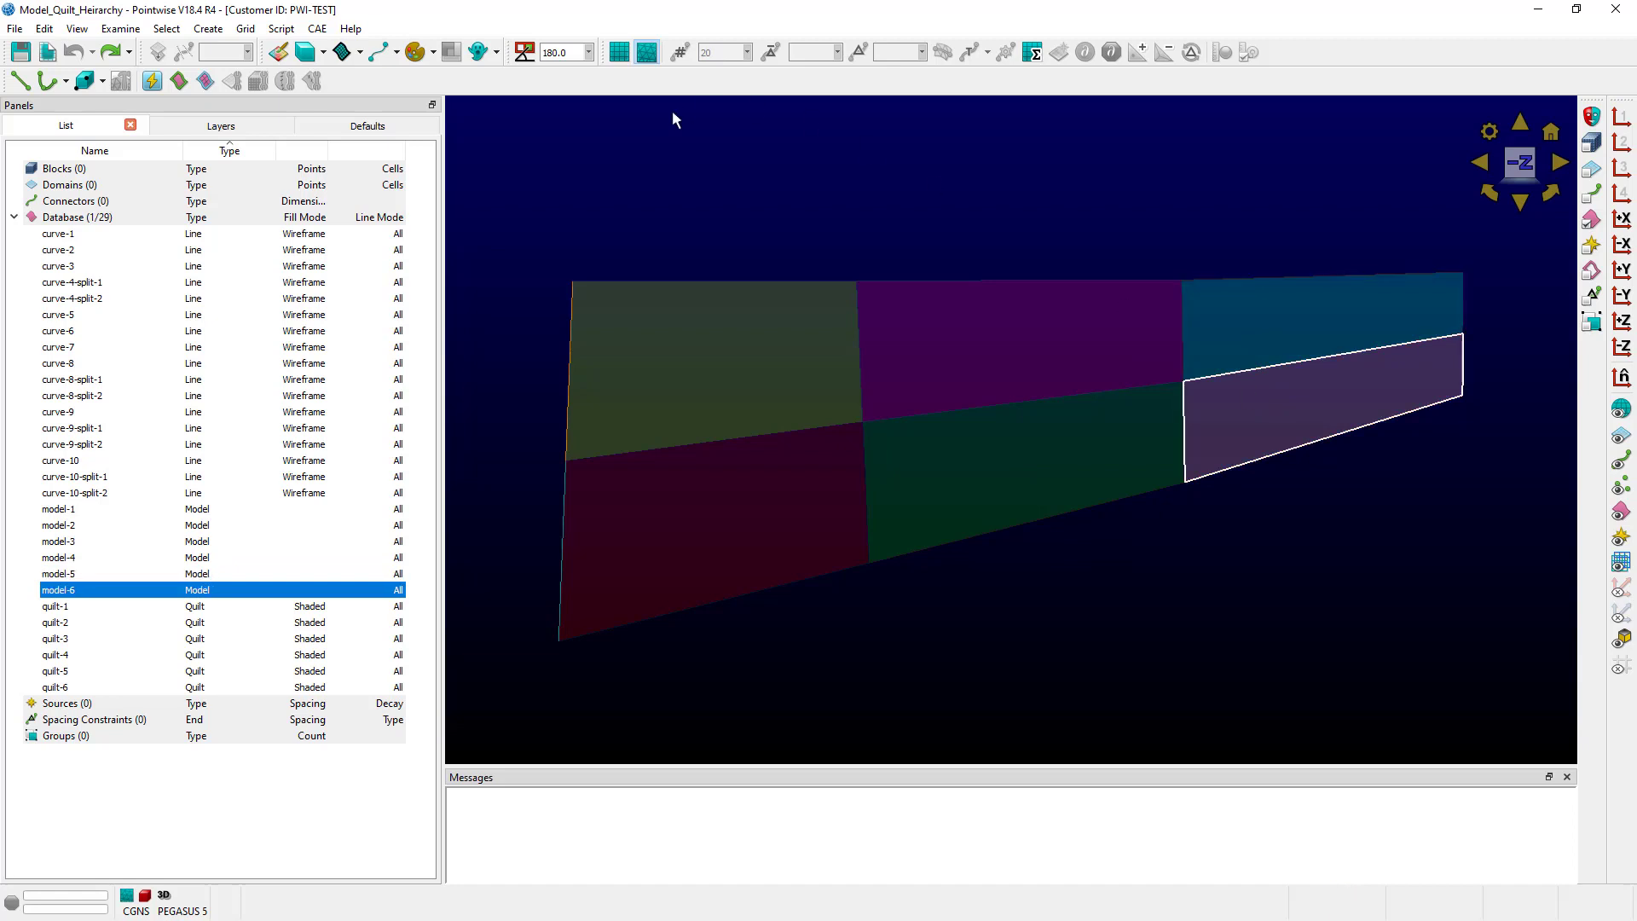
left_click(731, 171)
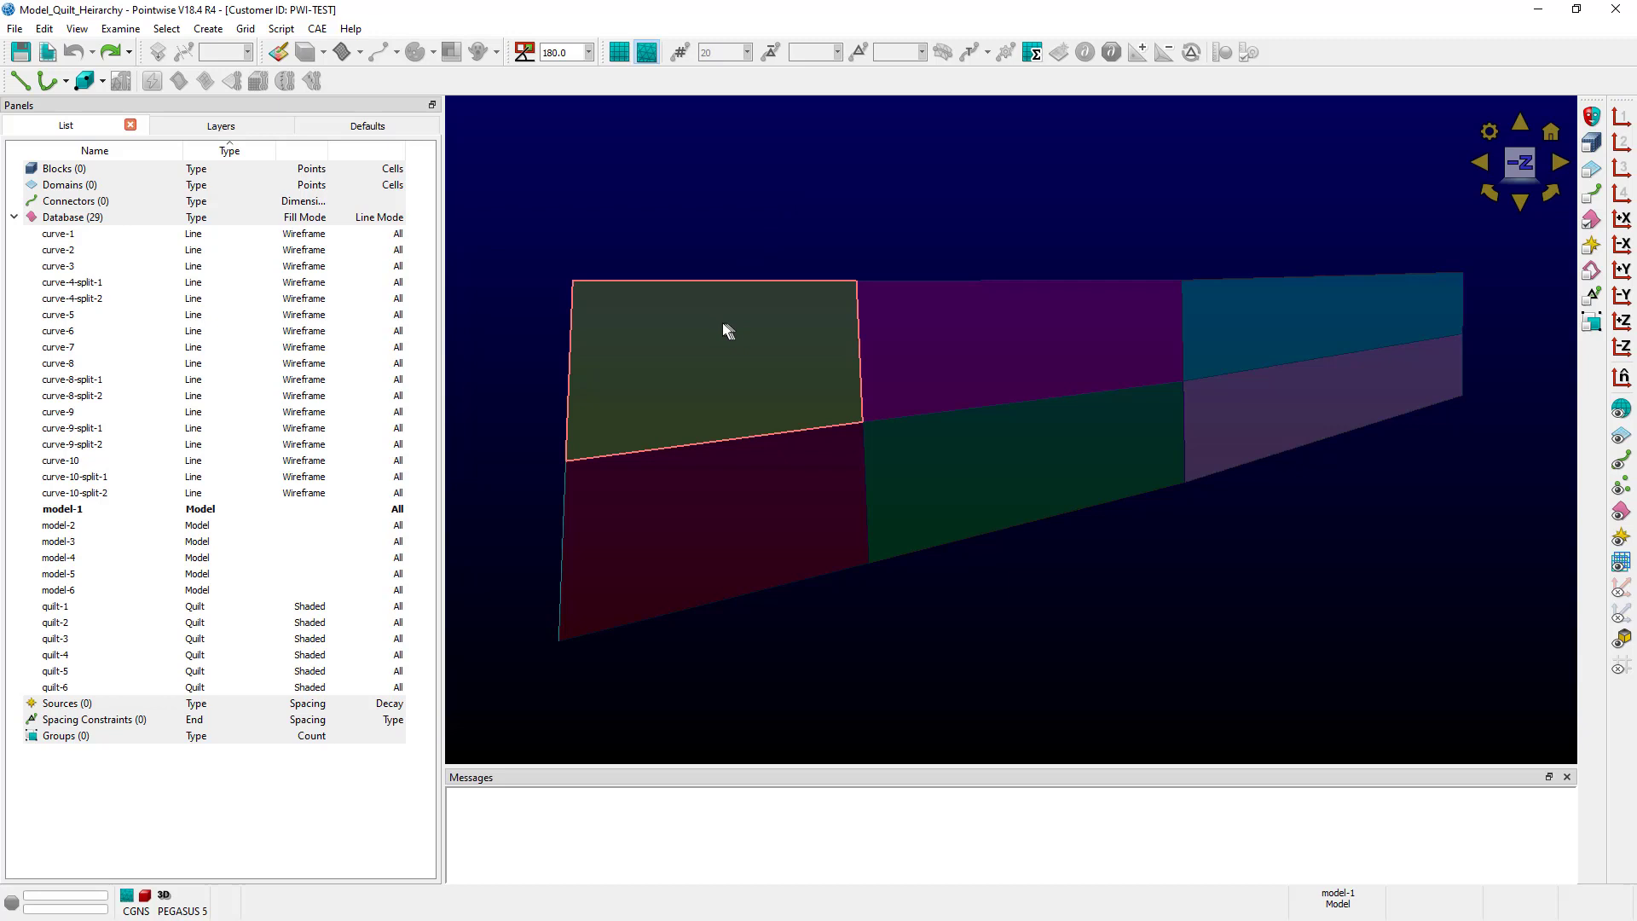
key("ctrl")
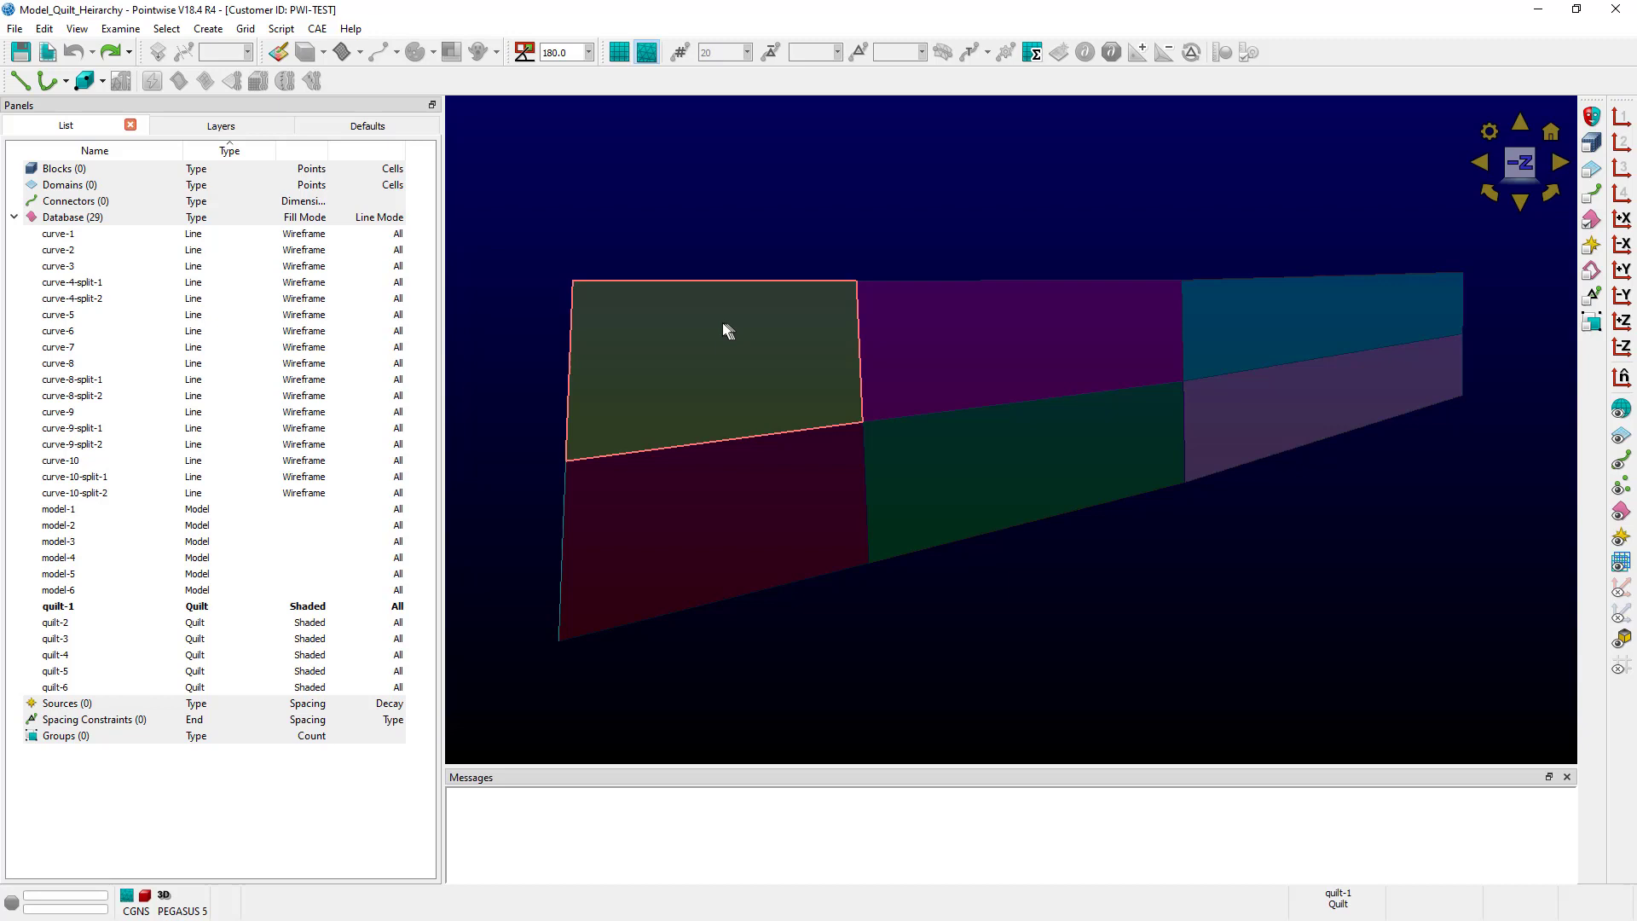
Step: Assemble model-1 through model-6 into one model-1 holding all six quilts, then reselect it
left_click(209, 516)
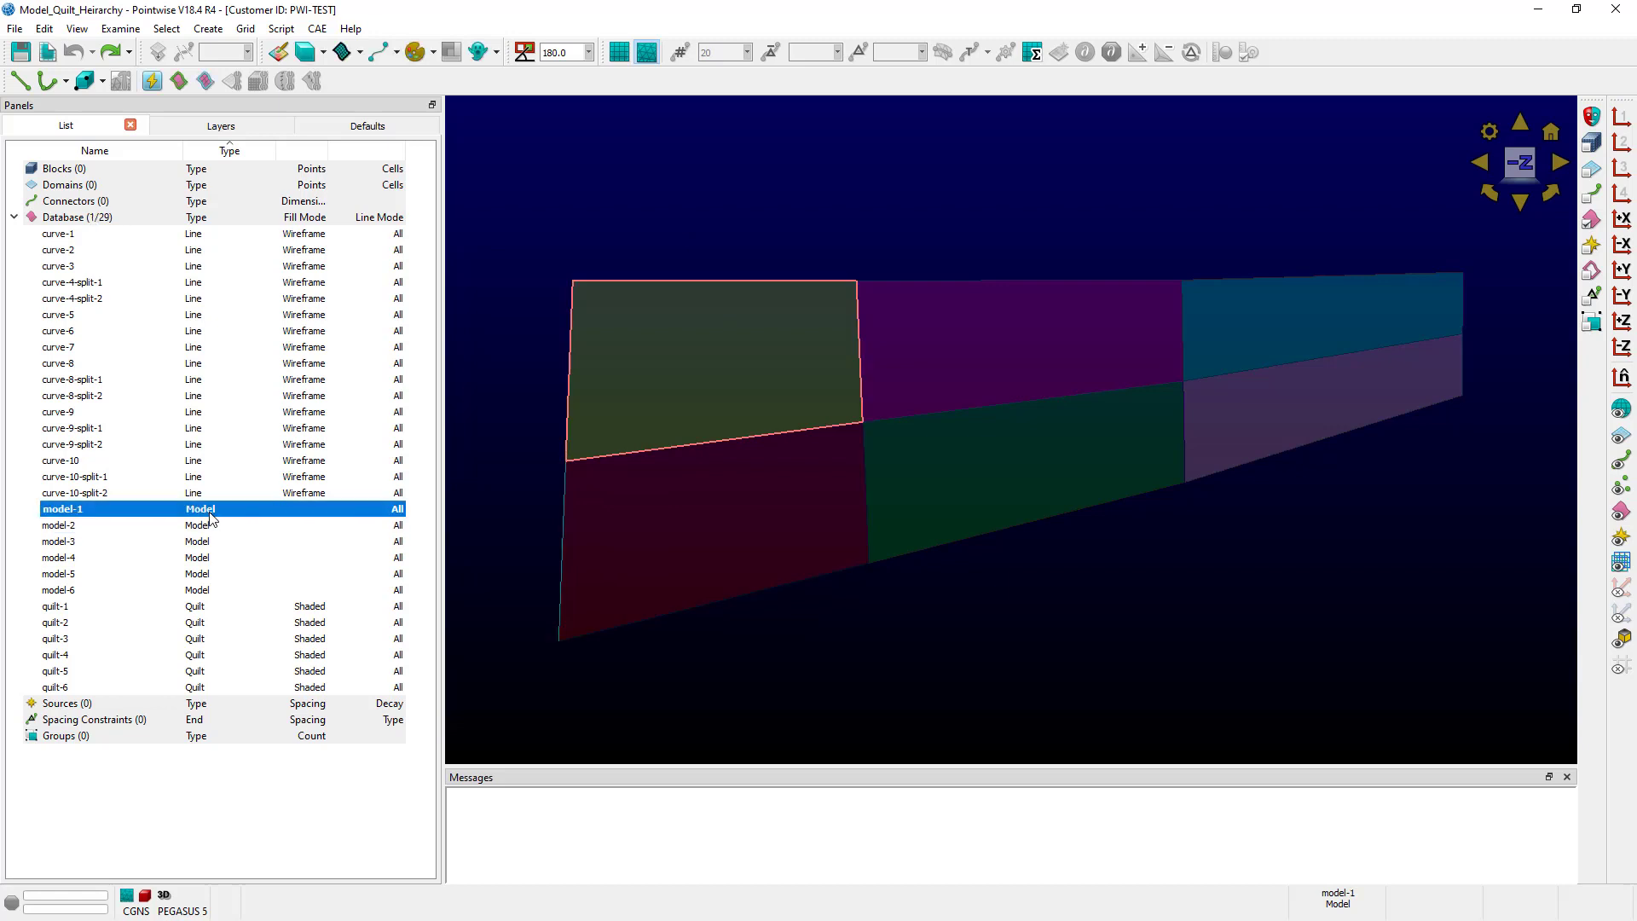
left_click(181, 590, "shift")
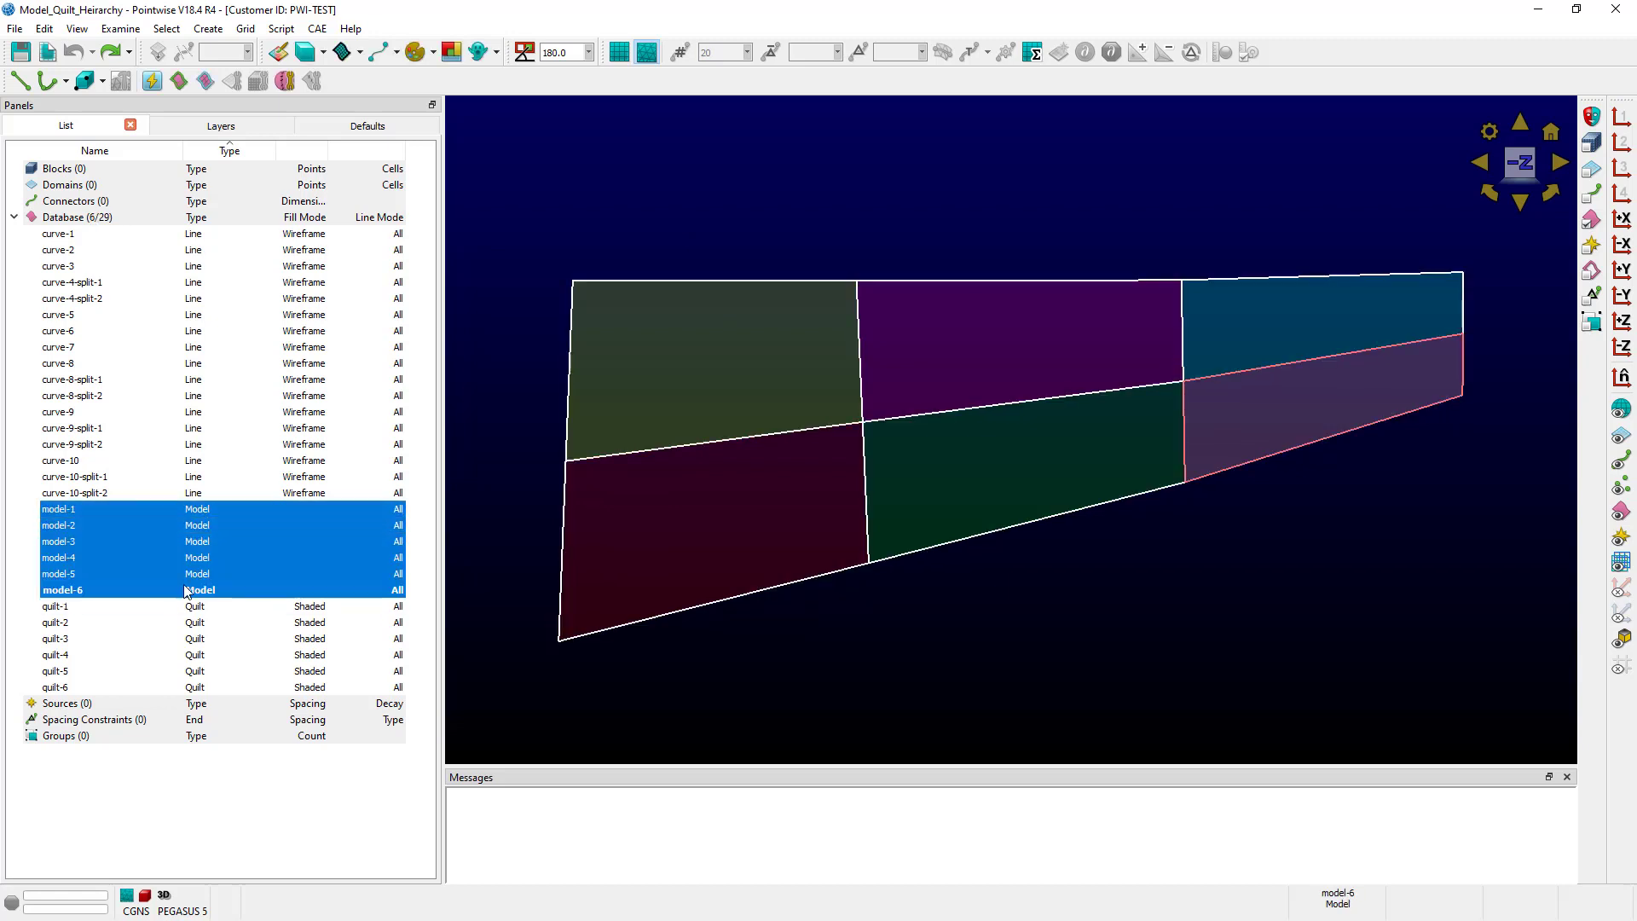
left_click(290, 85)
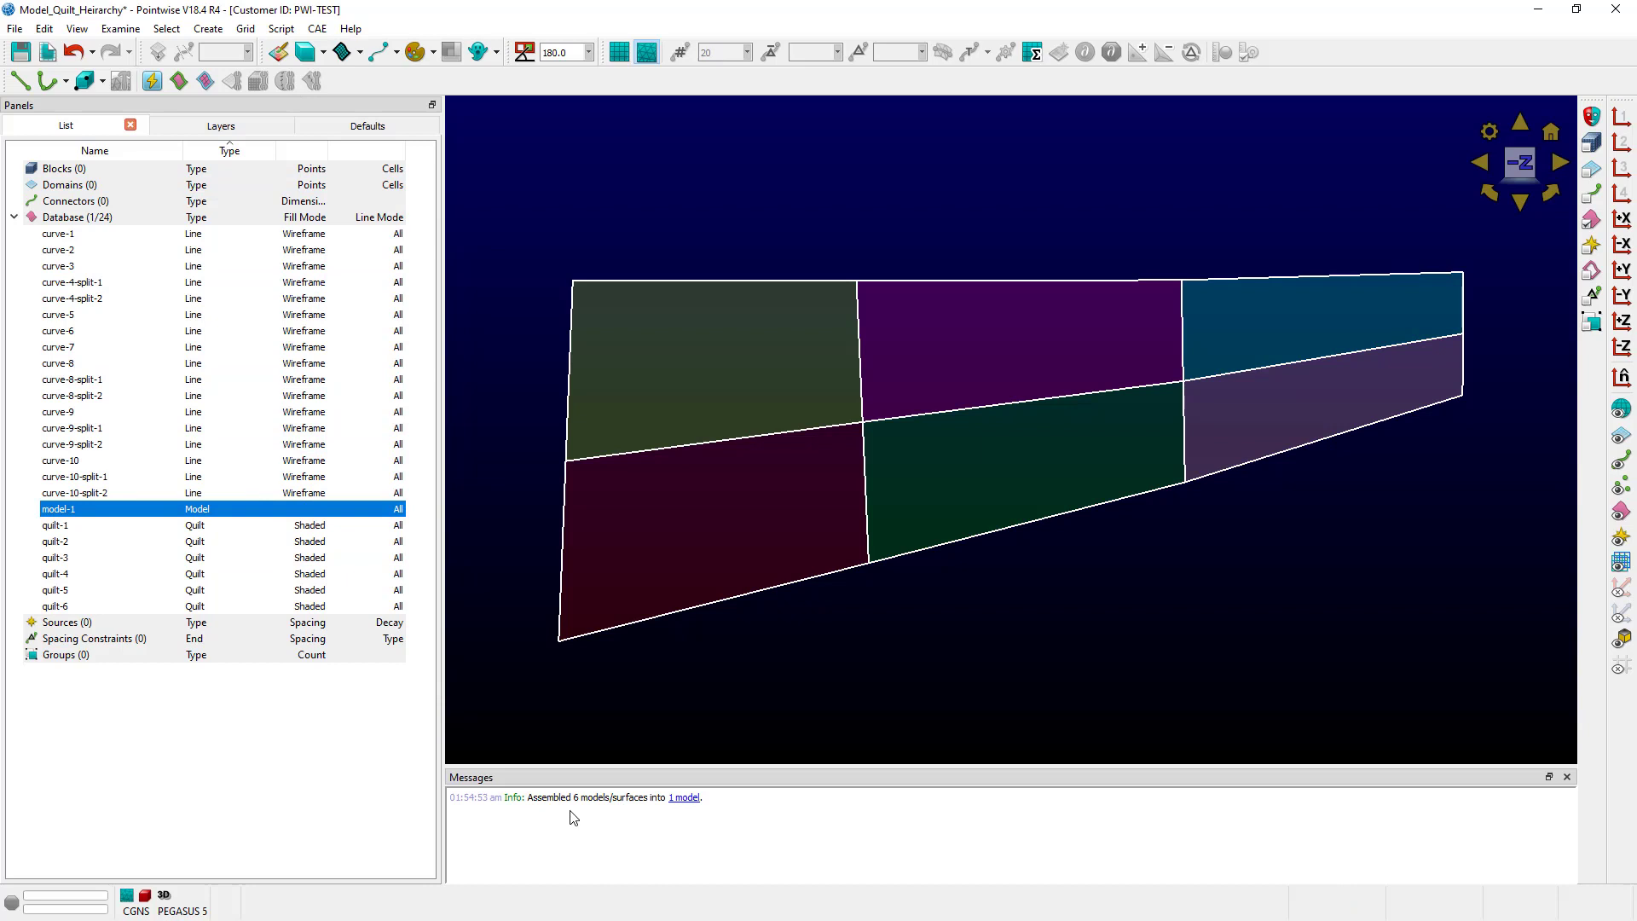
left_click(755, 671)
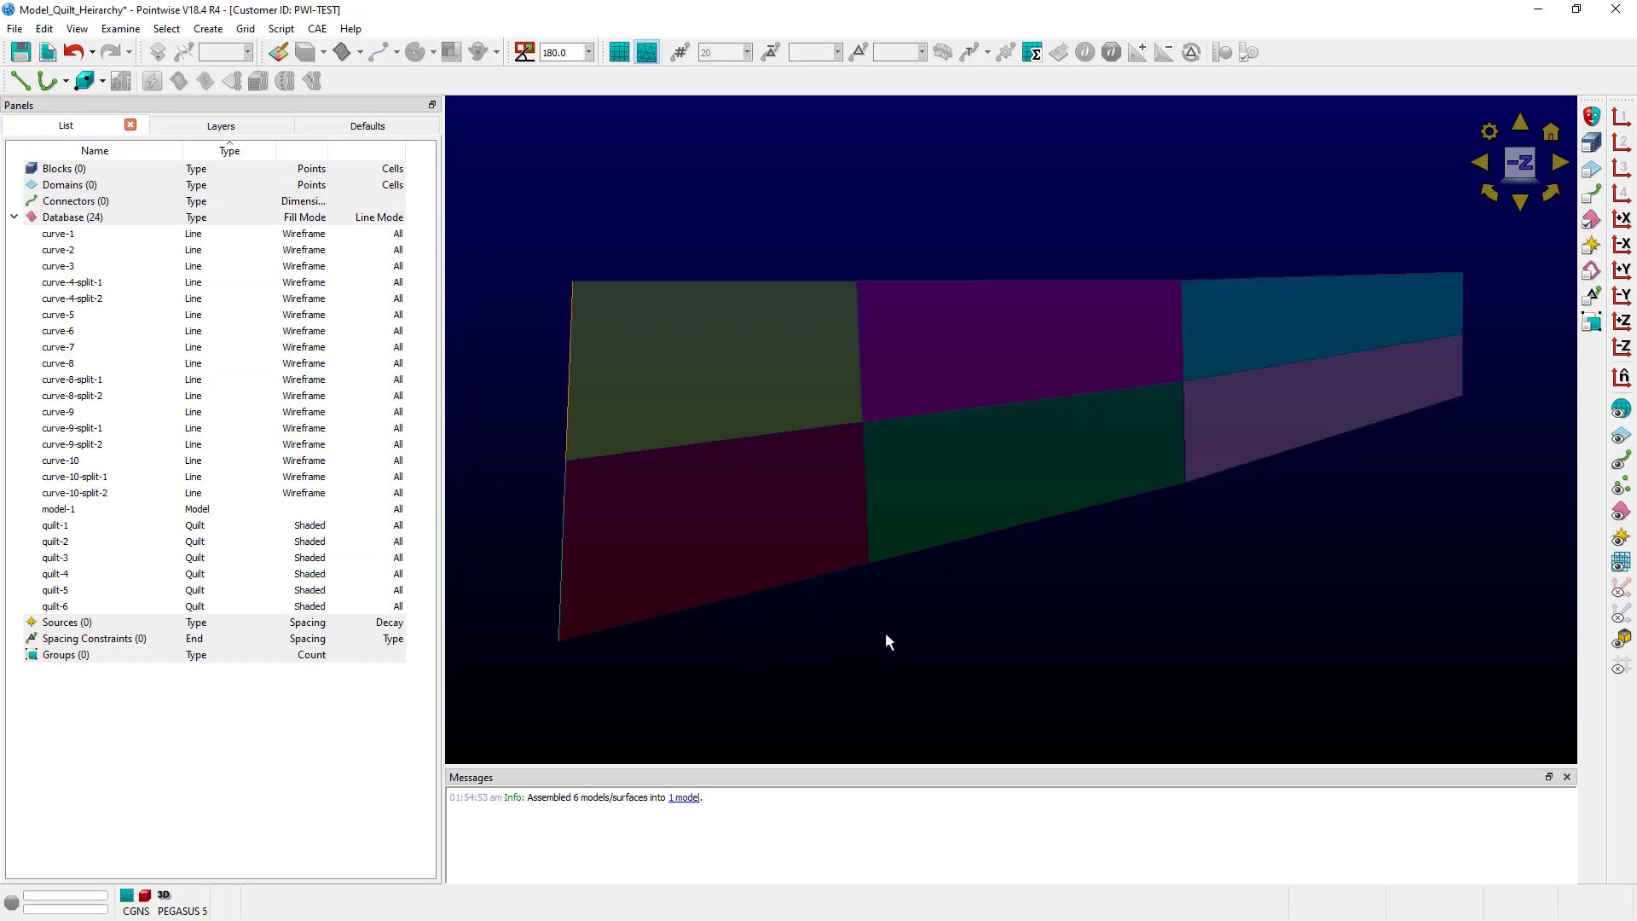
left_click(968, 483)
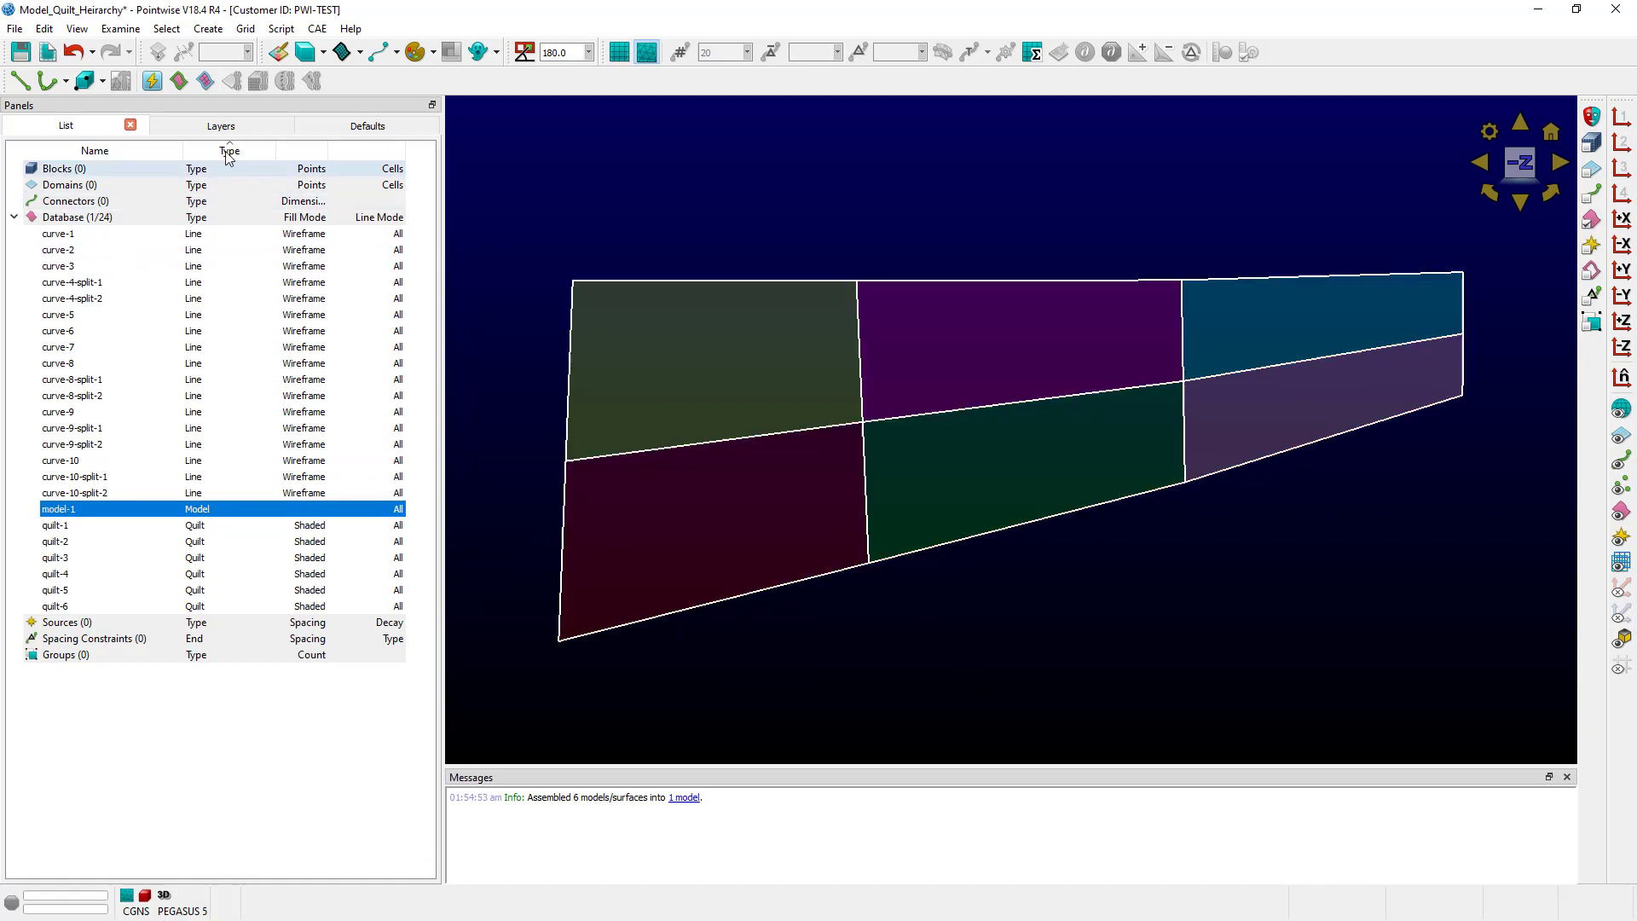
Step: Create six unstructured domains on model-1's quilts with Domains on Database Entities
left_click(205, 83)
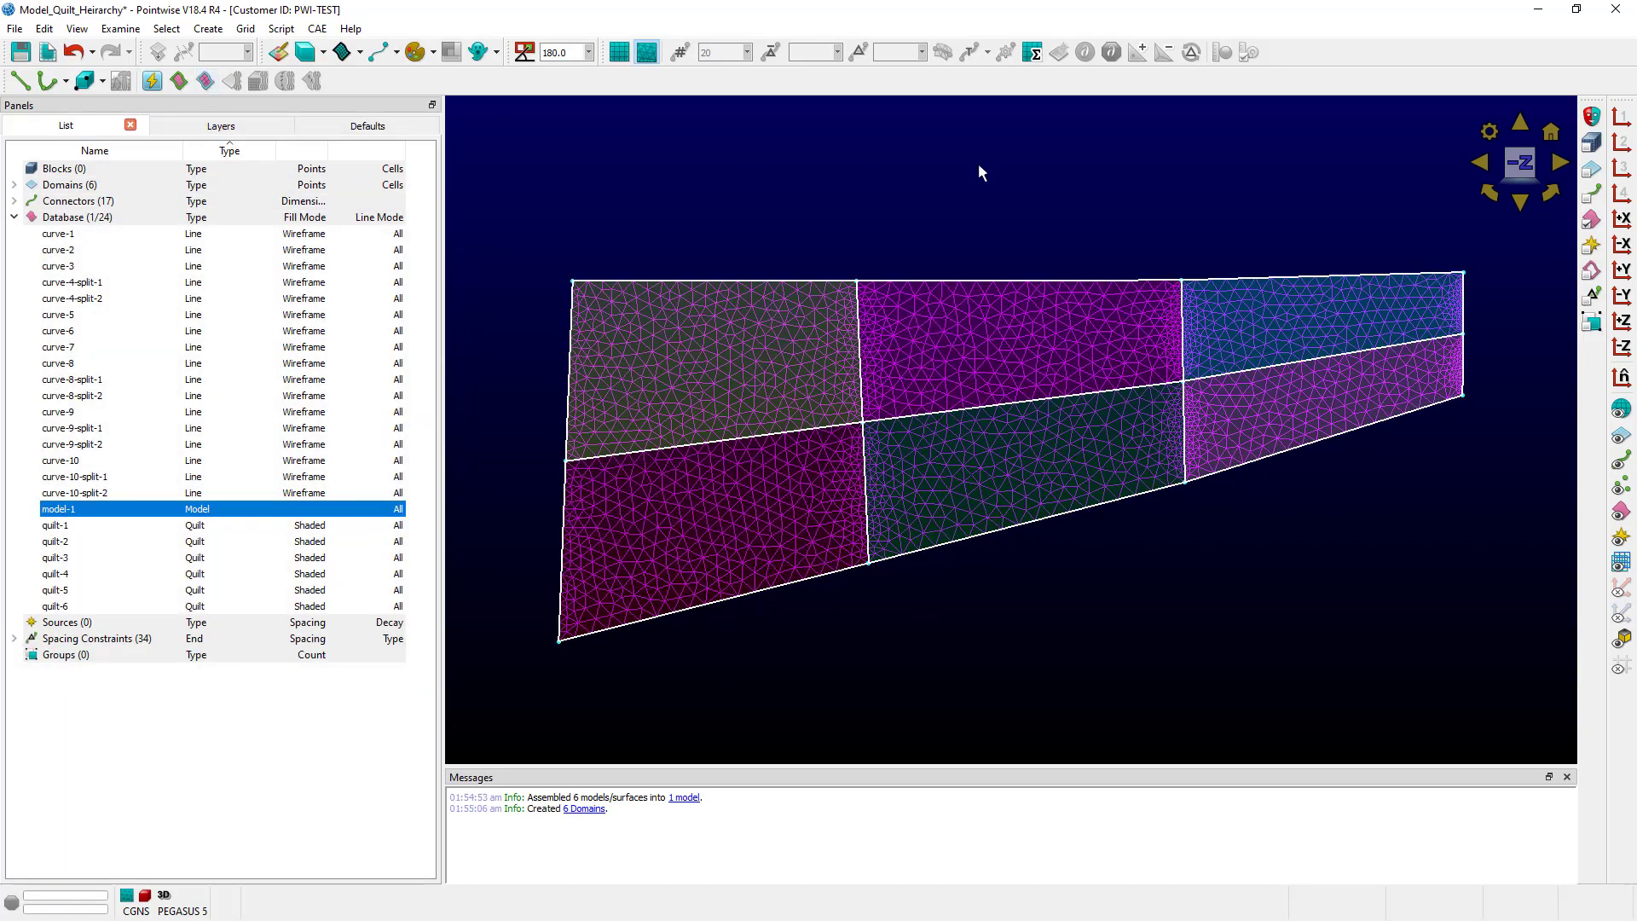
left_click(983, 177)
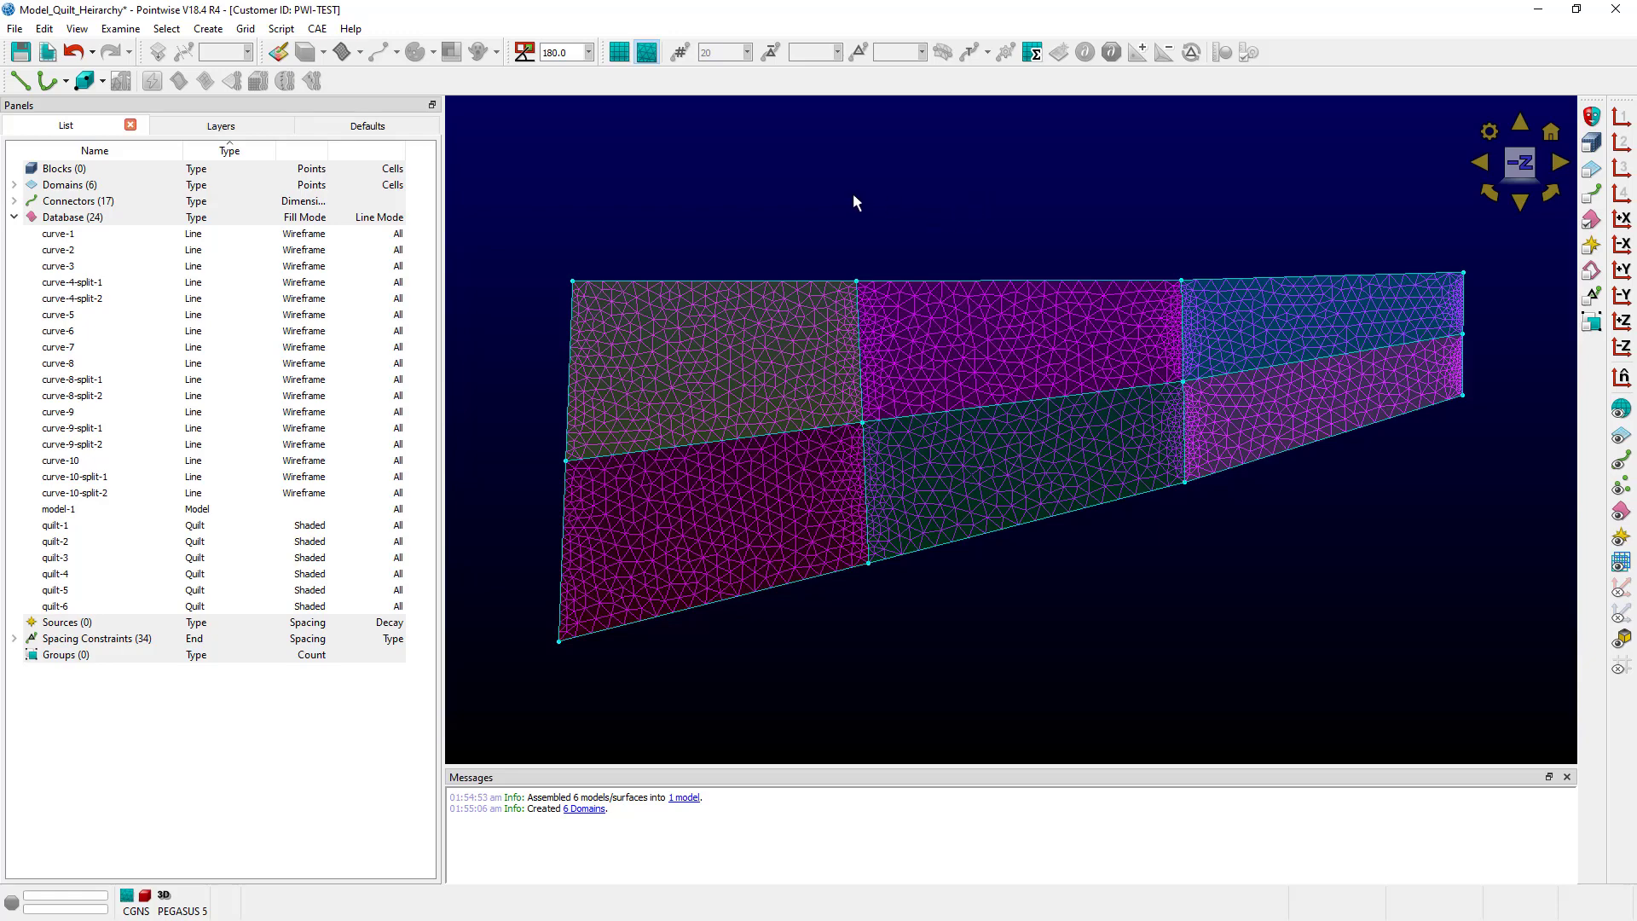
Step: Undo the six domains and assemble quilt-1 through quilt-6 into a single quilt-1
left_click(75, 52)
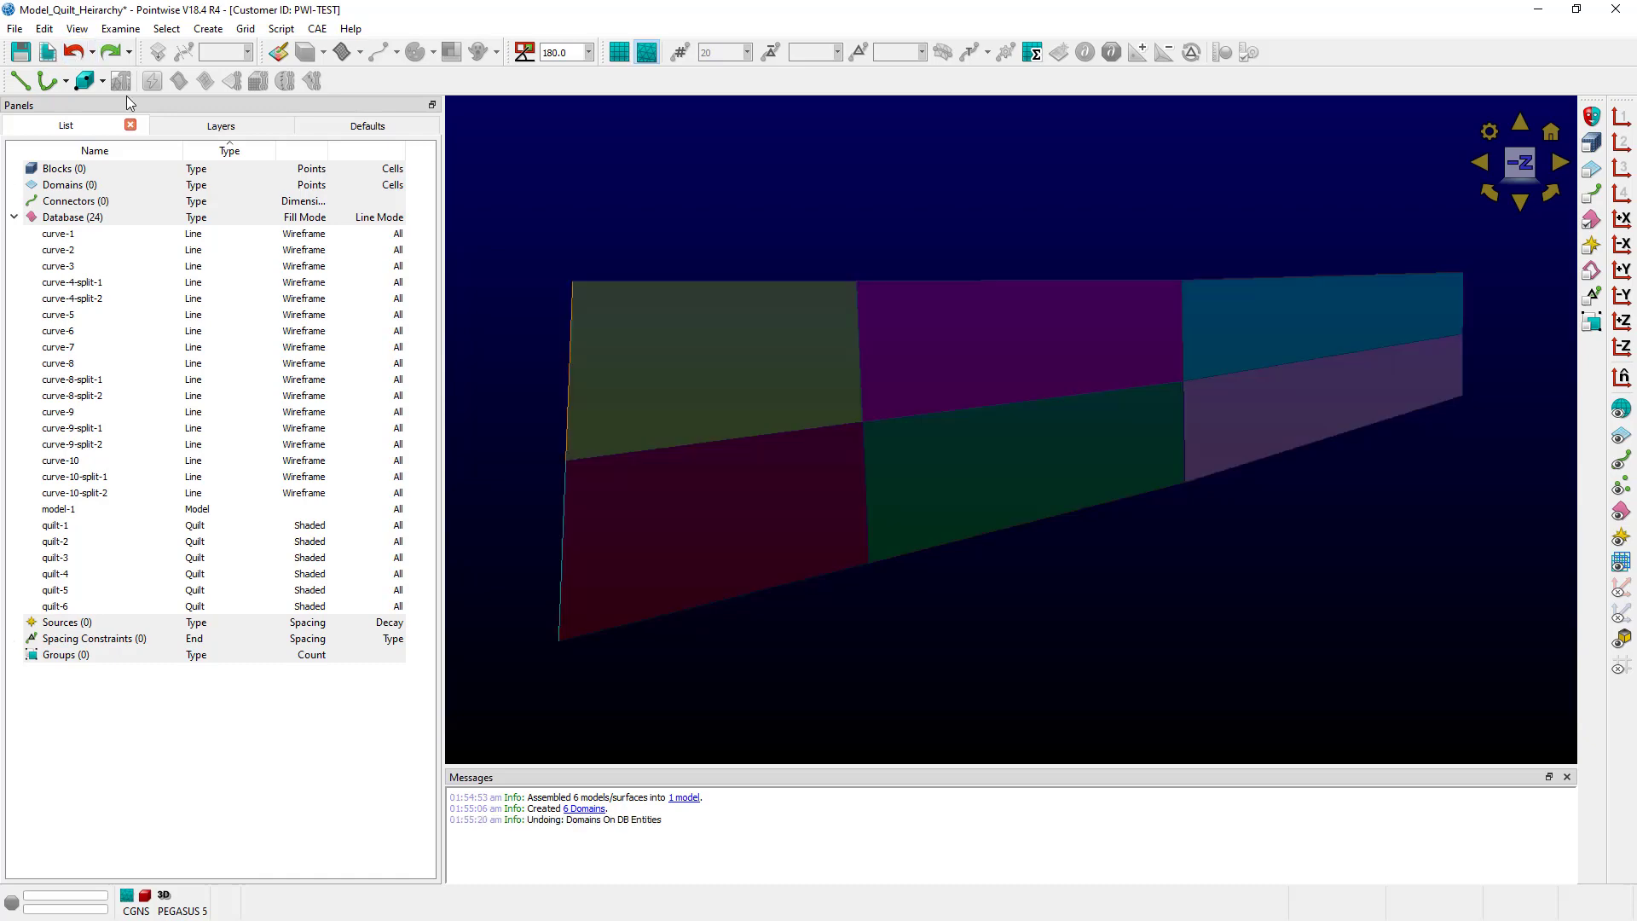
left_click(194, 527)
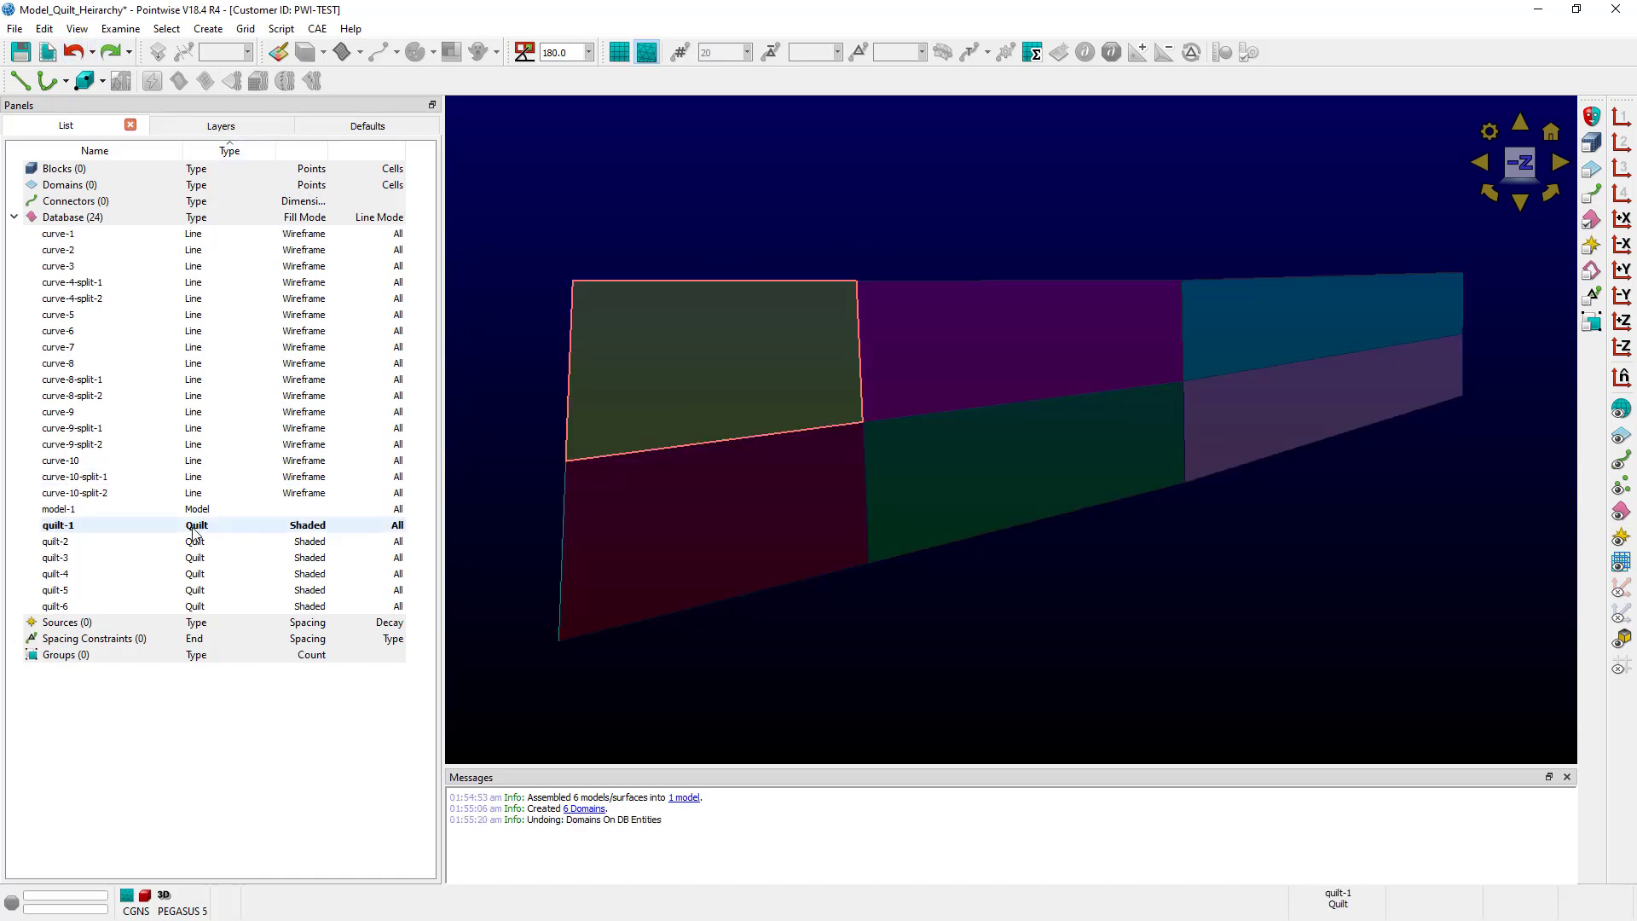
left_click(203, 606, "shift")
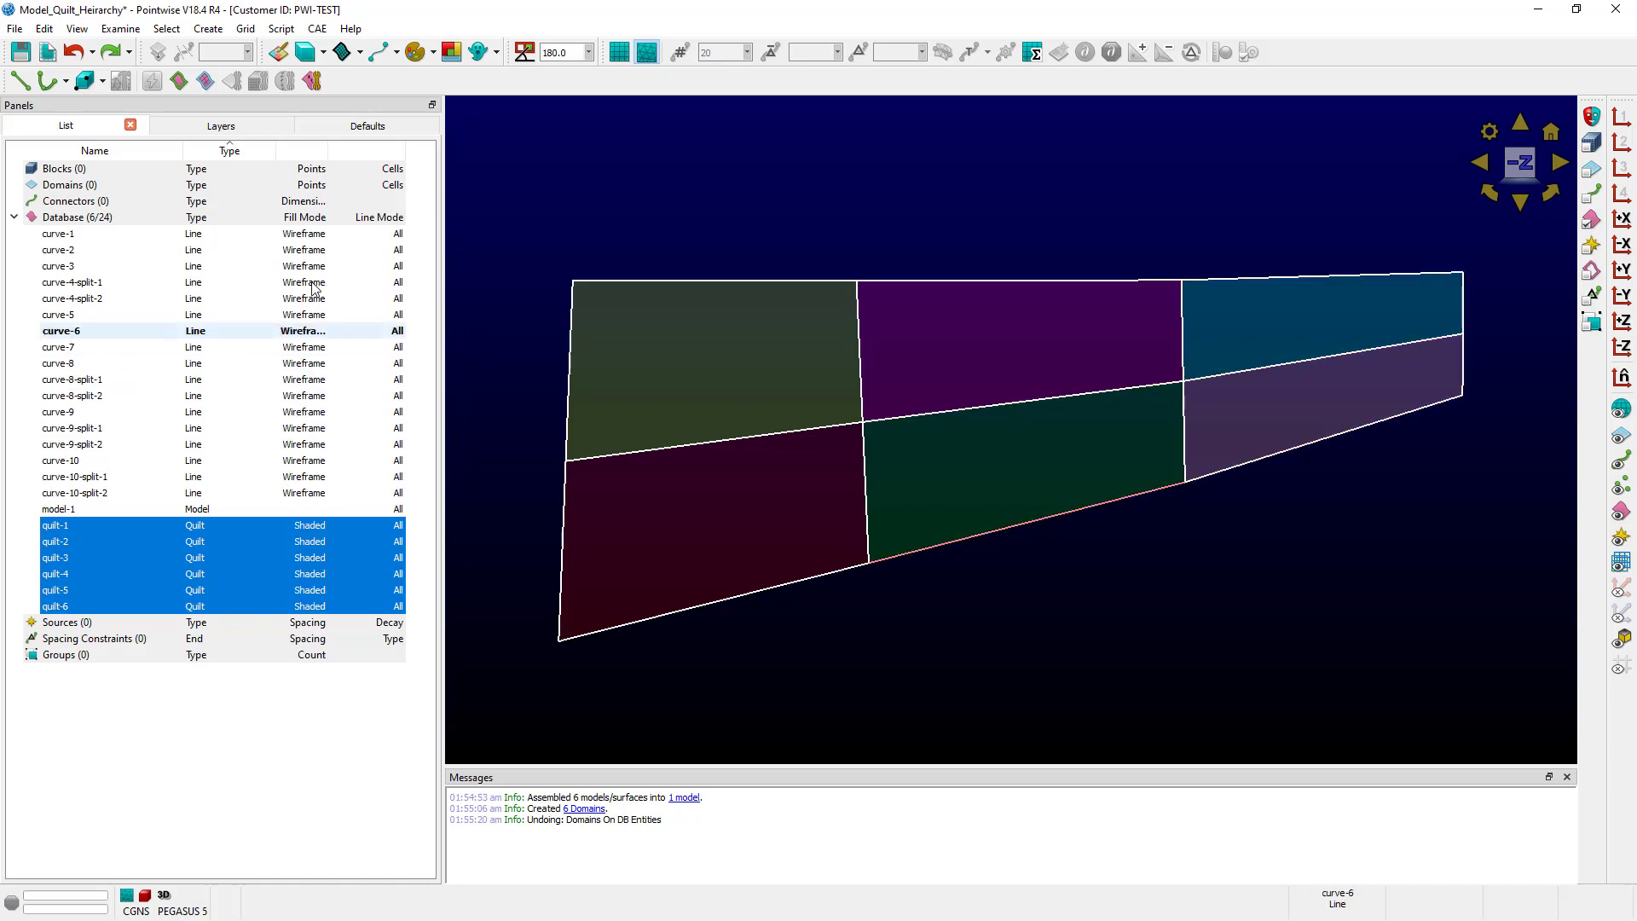
left_click(313, 81)
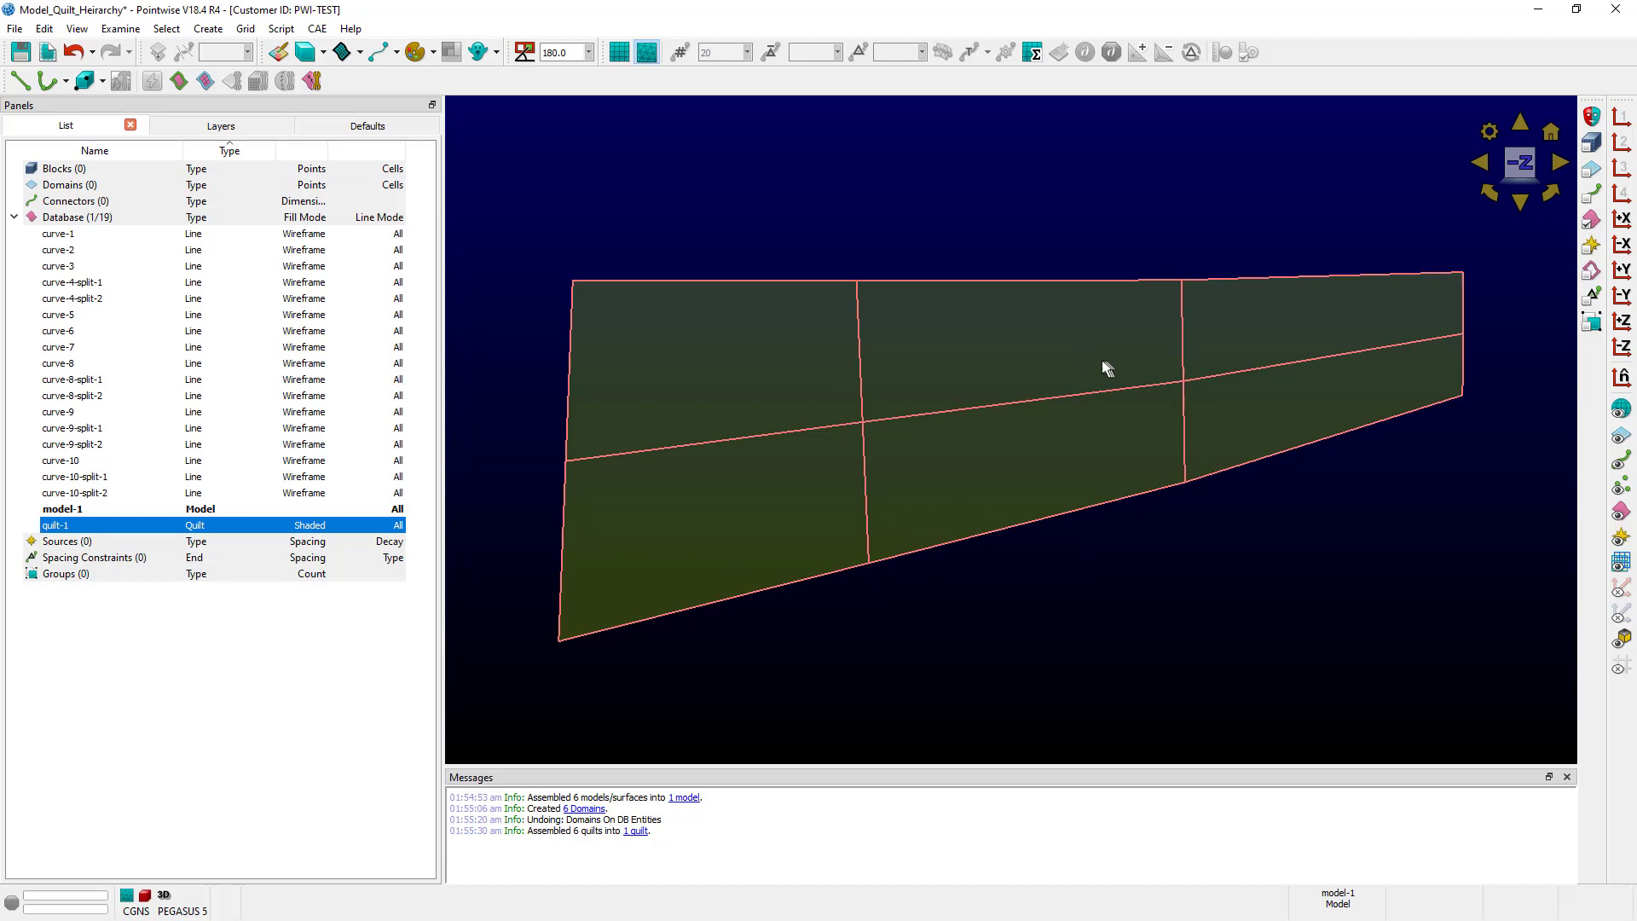
left_click(1112, 654)
Step: Create one unstructured domain on model-1's merged quilt and select it to inspect the mesh
left_click(994, 448)
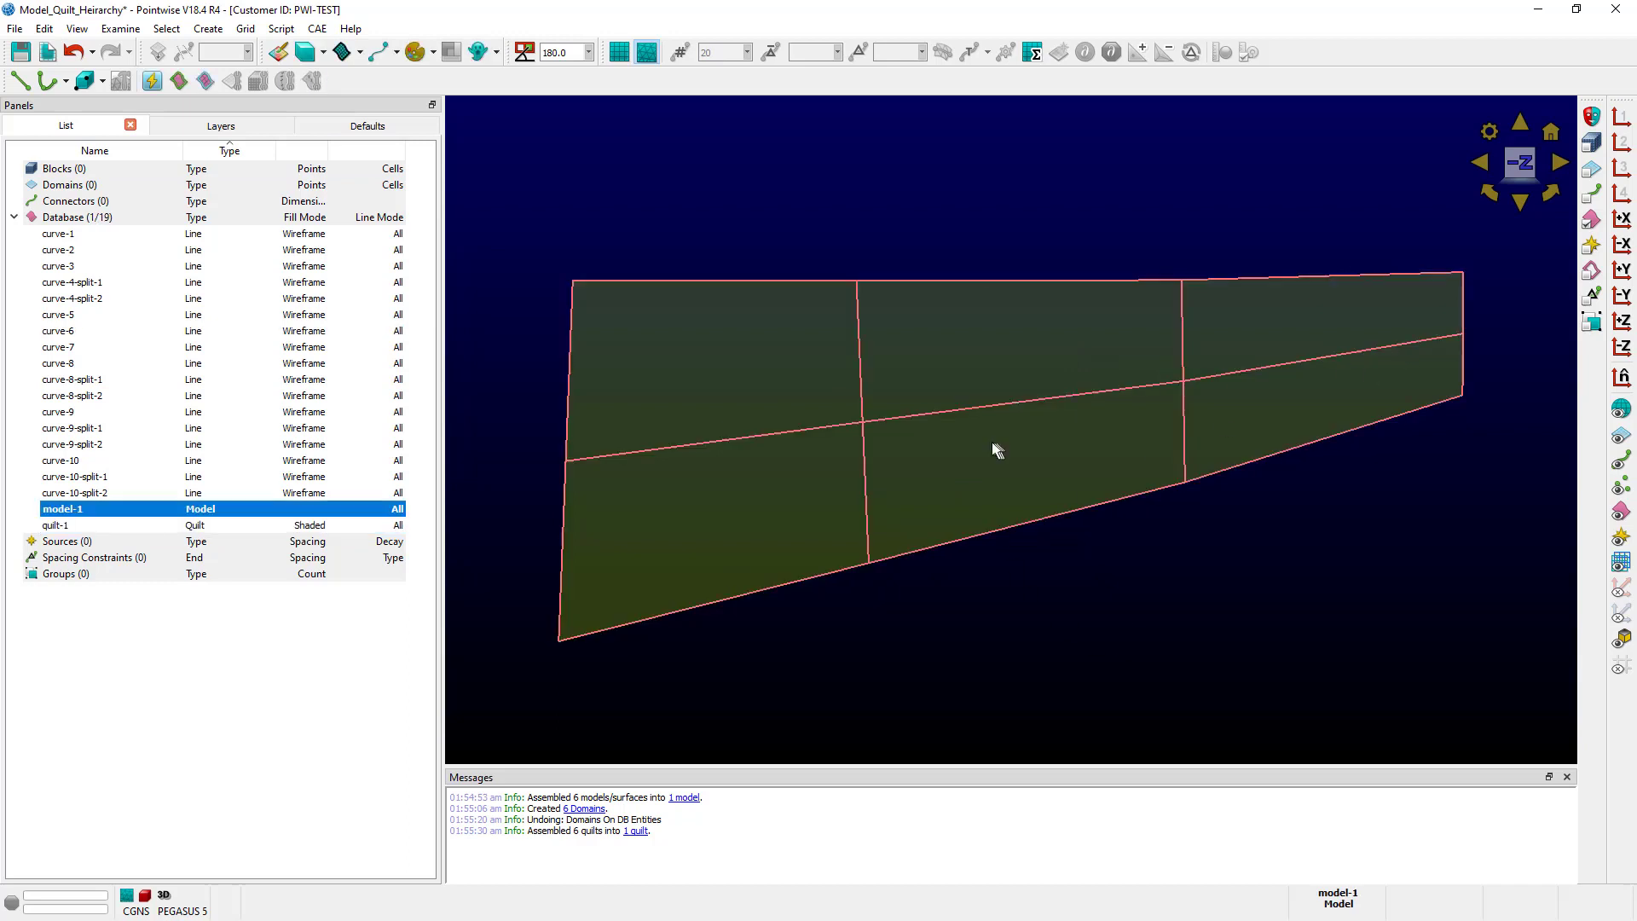
left_click(208, 83)
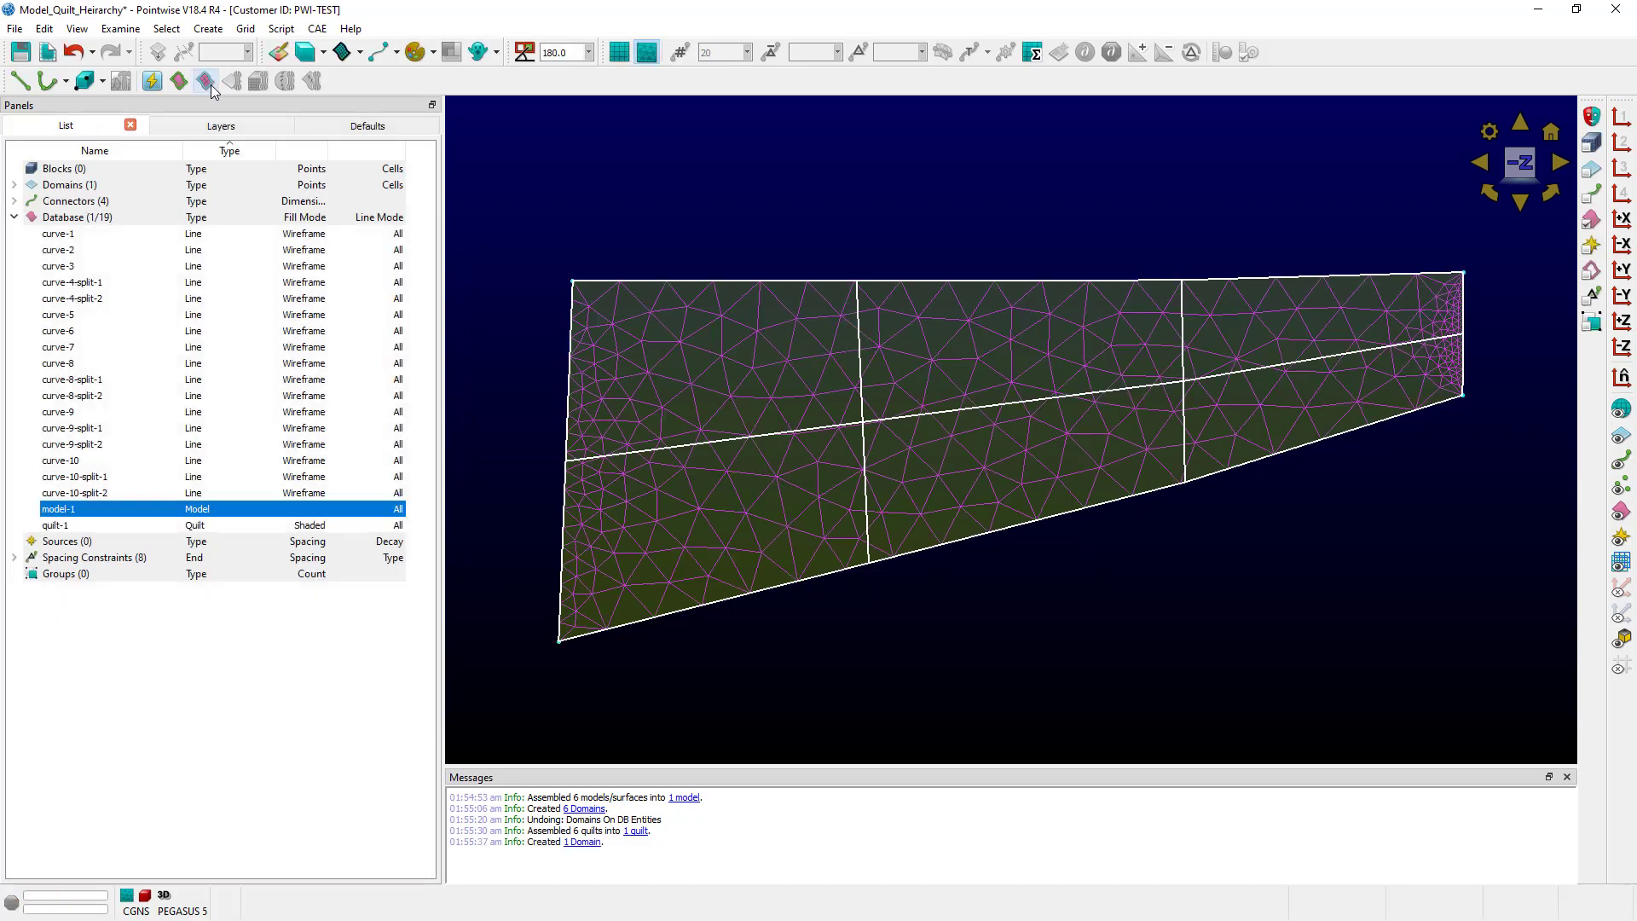
left_click(980, 624)
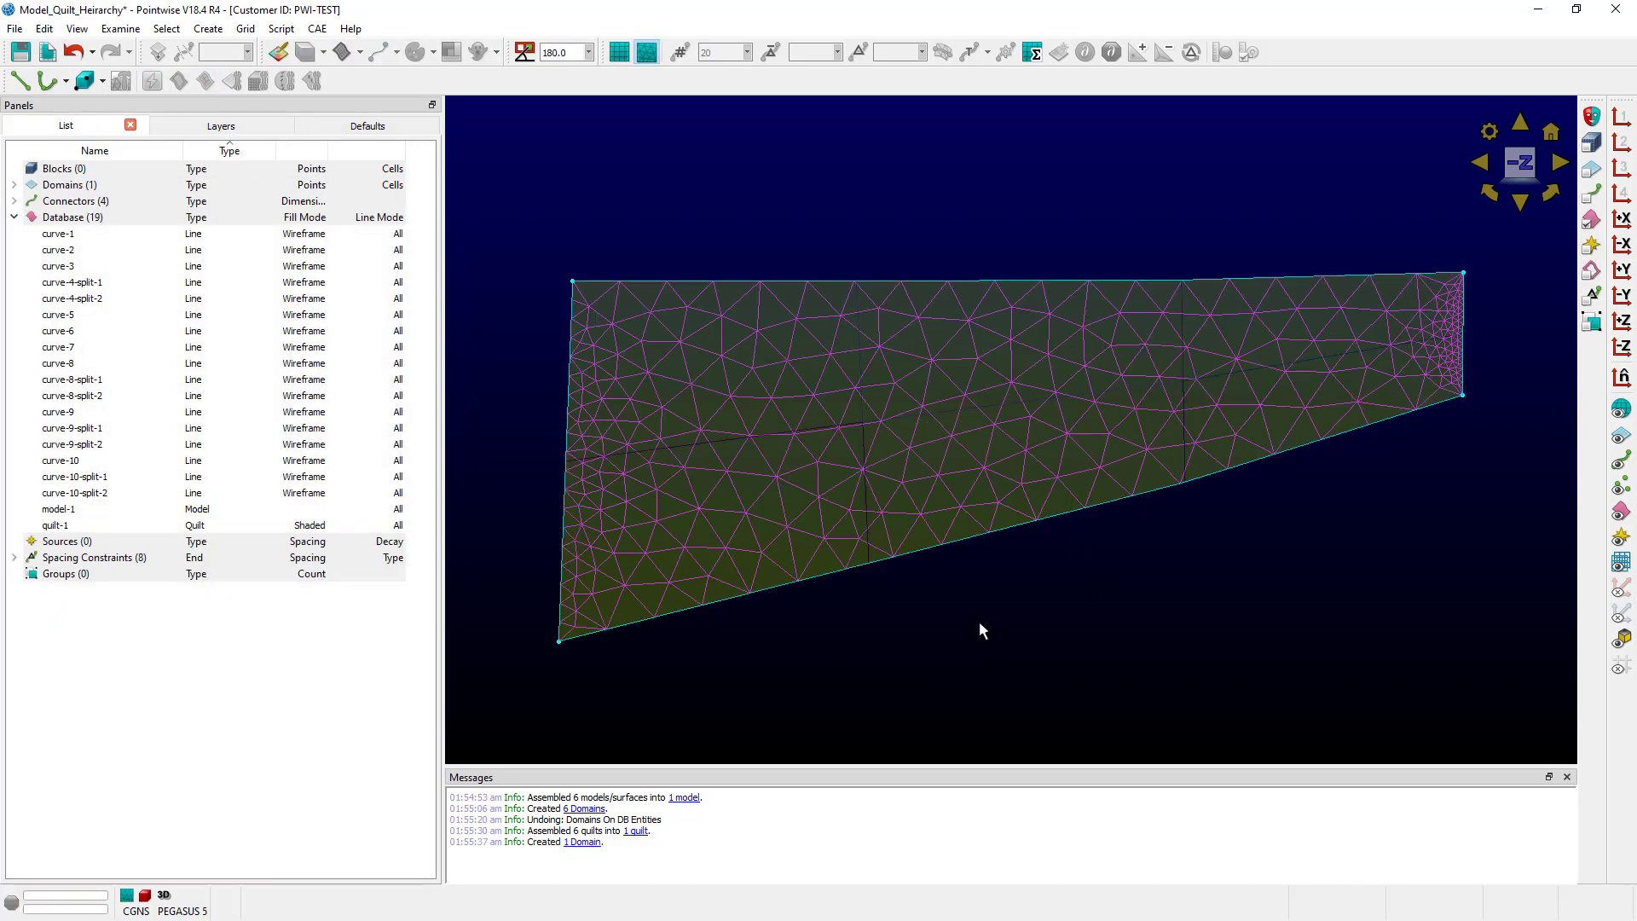
left_click(1201, 452)
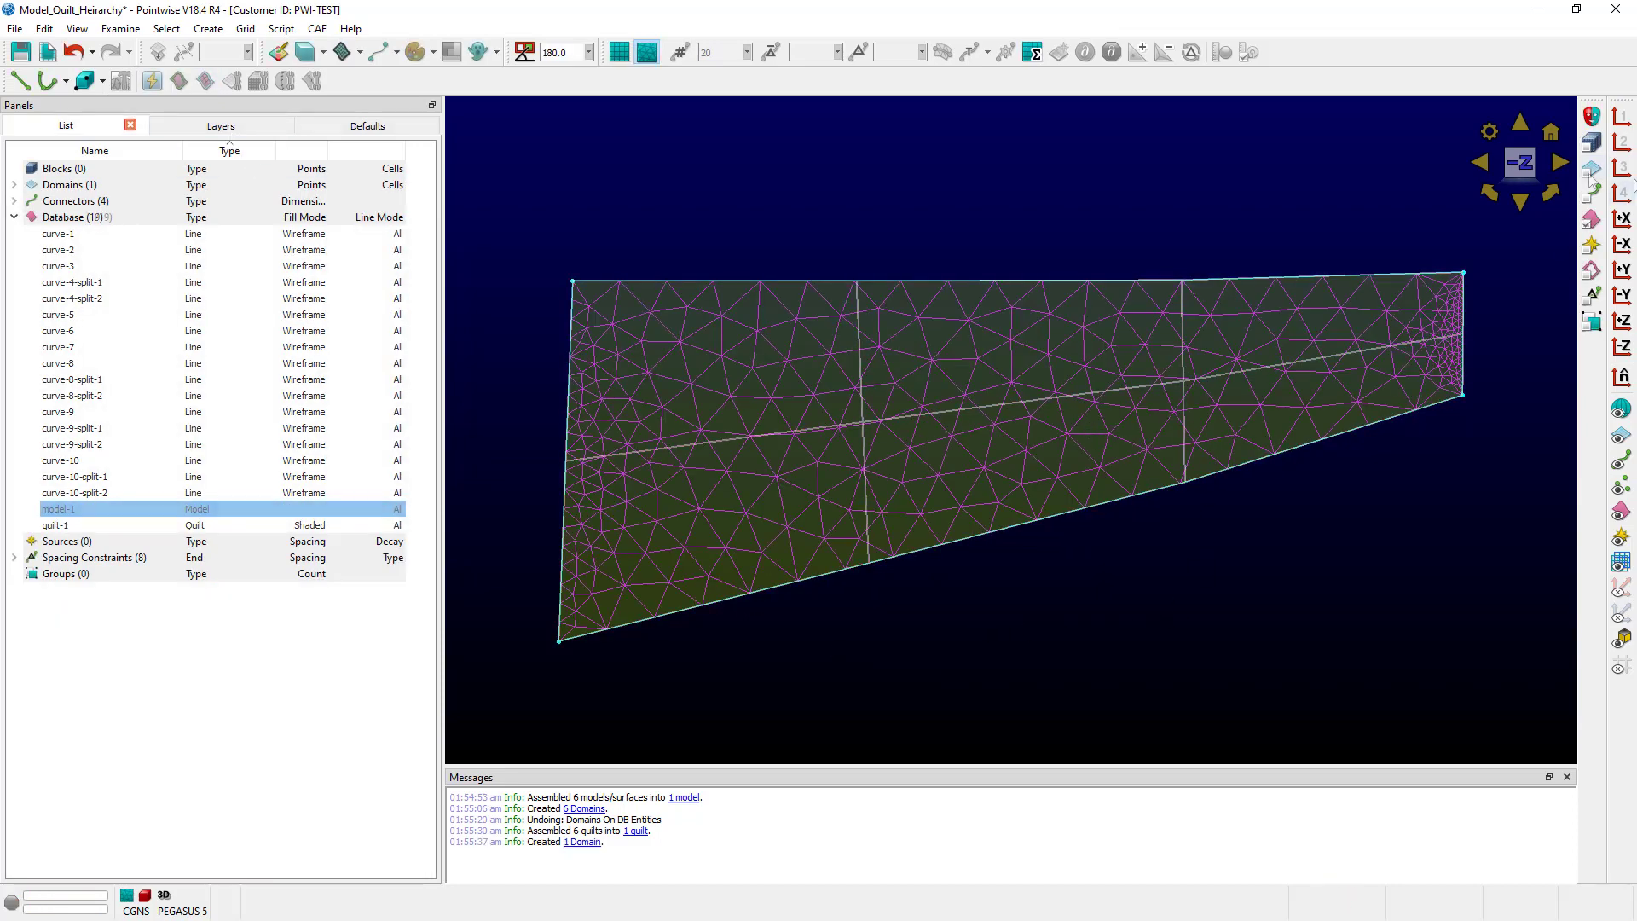
left_click(1368, 322)
left_click(891, 486)
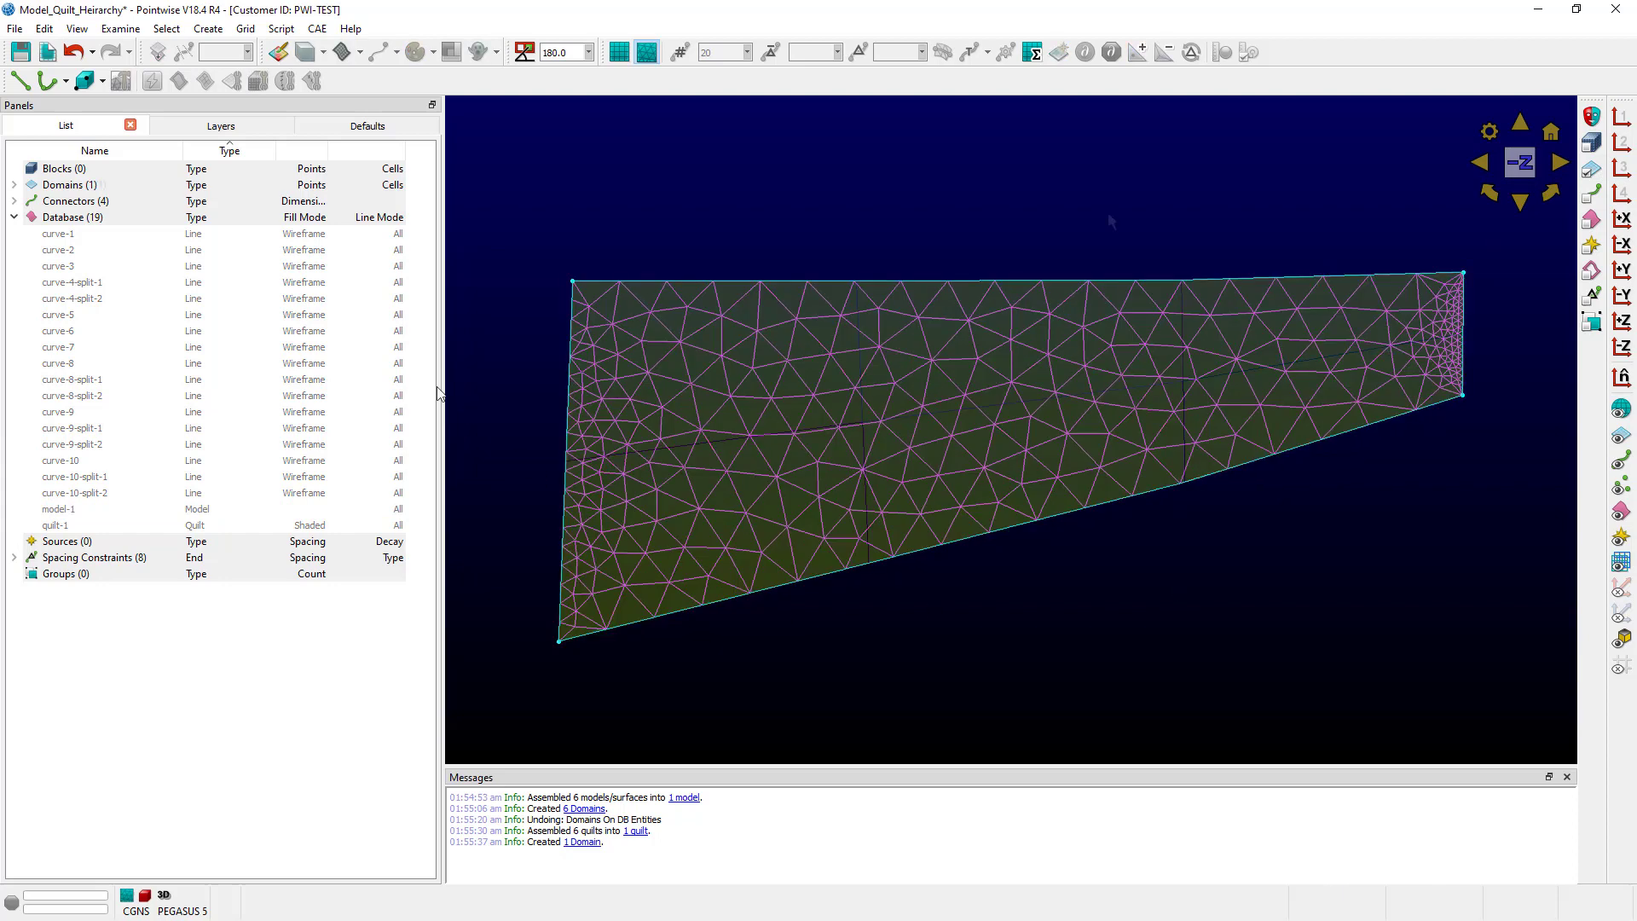